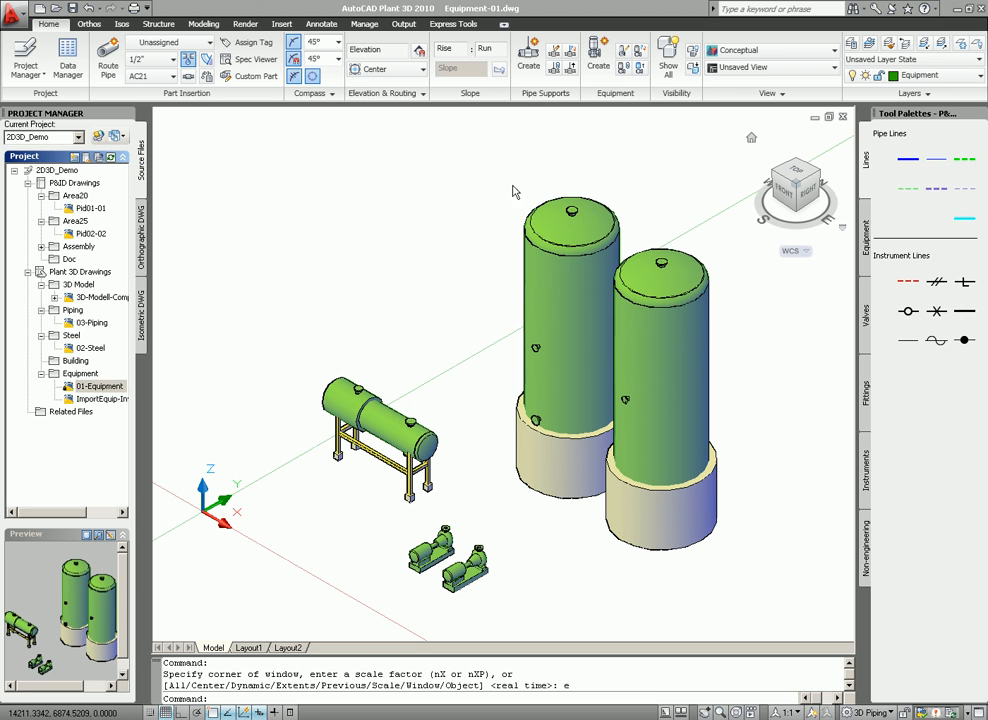
Start creating new equipment and choose the Centrifugal Pump type
{"action": "left_click", "coordinate": [601, 67]}
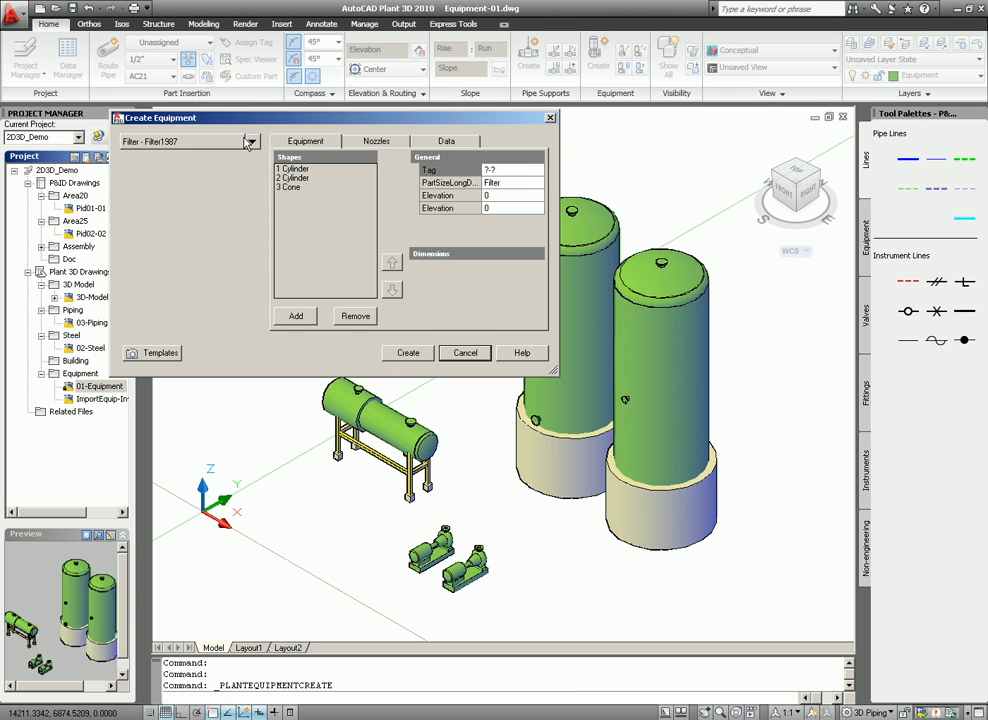
{"action": "left_click", "coordinate": [252, 145]}
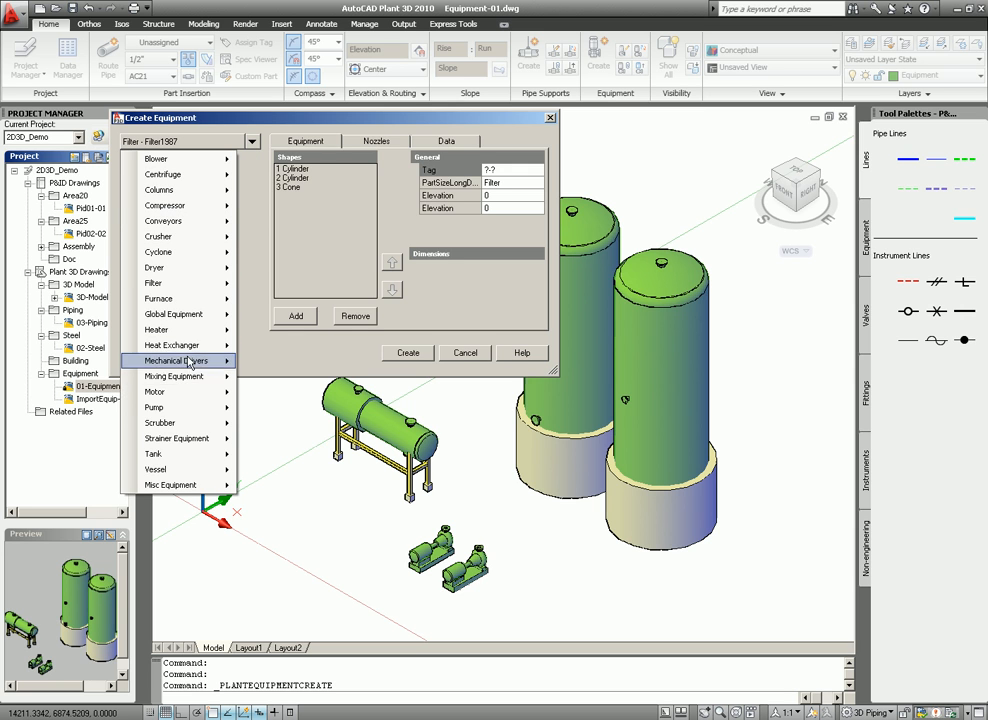
{"action": "mouse_move", "coordinate": [193, 428]}
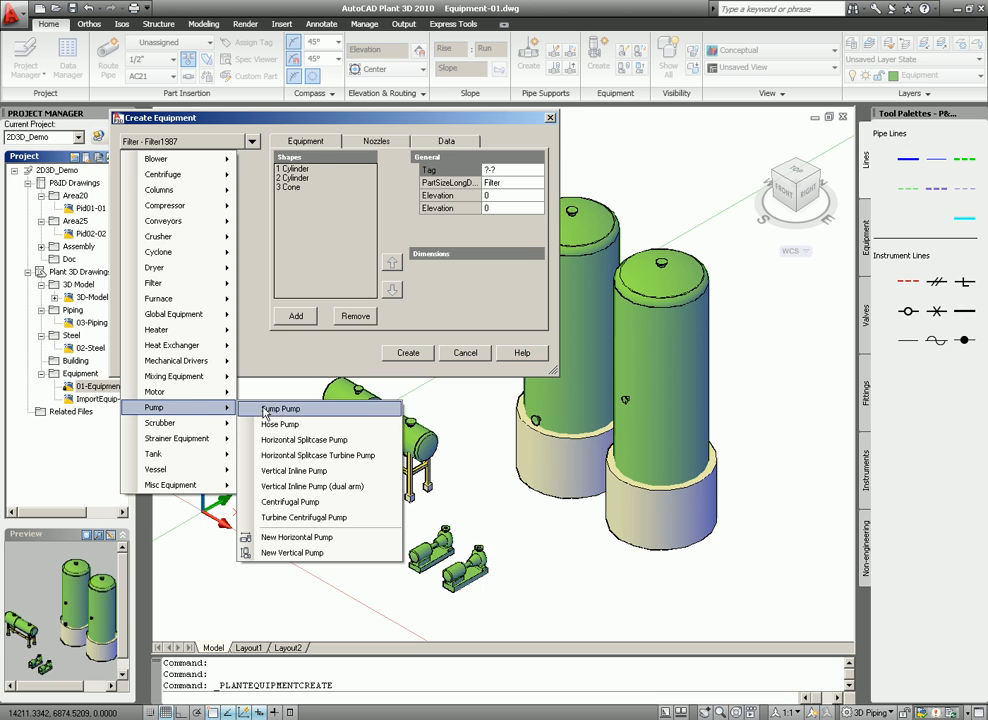
{"action": "left_click", "coordinate": [319, 503]}
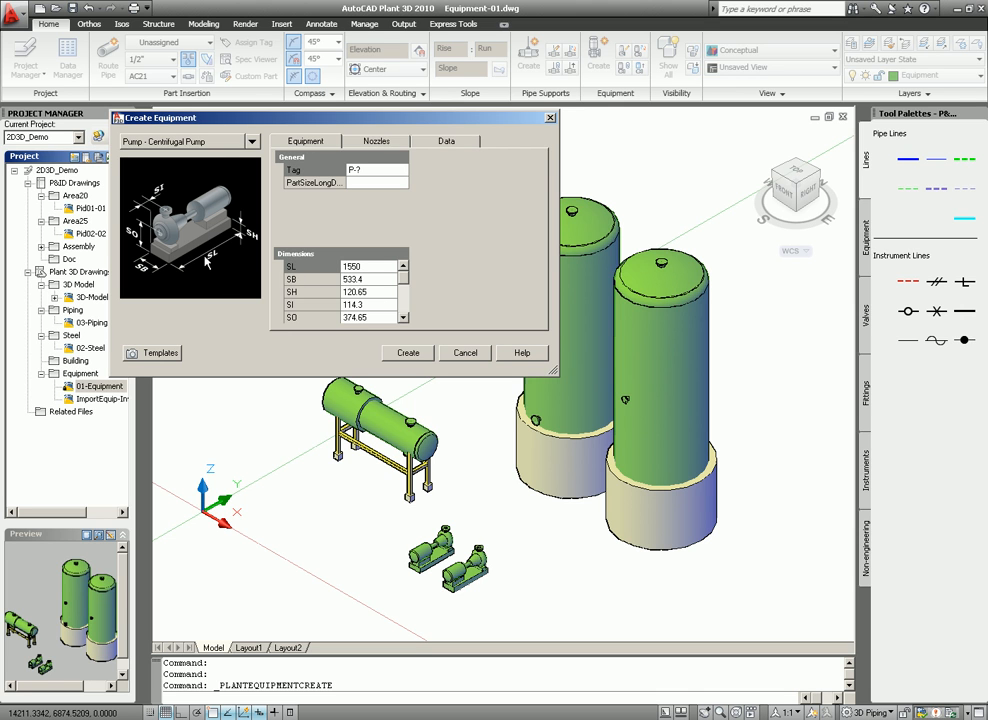
Set the pump's mounting base length SL to 1500 and its tag to P-400
{"action": "left_click", "coordinate": [360, 267]}
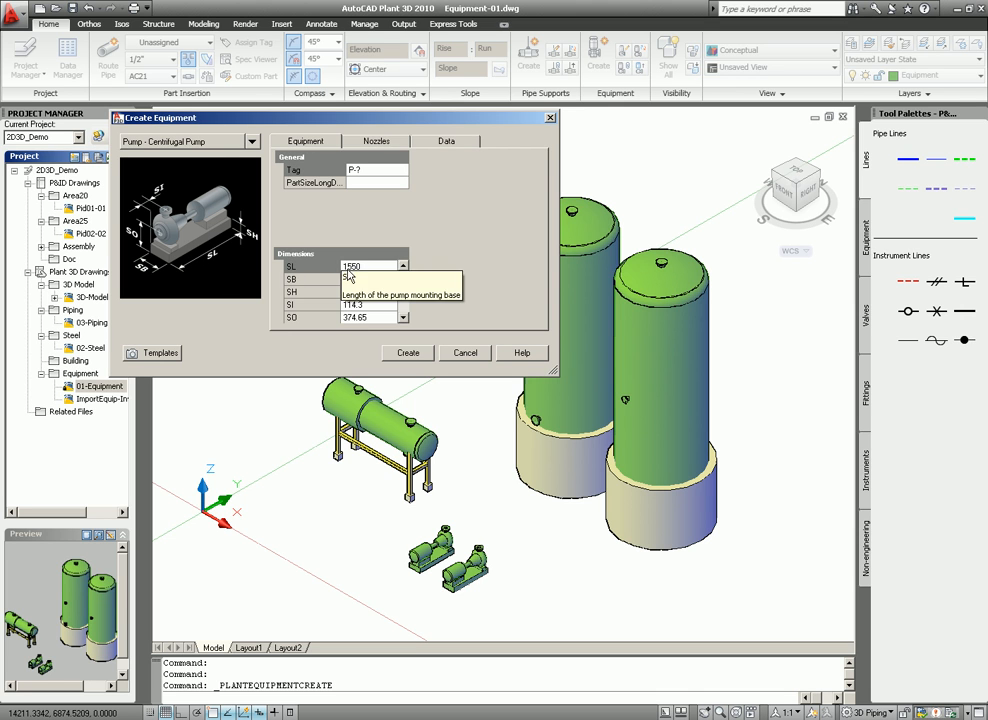
{"action": "double_click", "coordinate": [363, 267]}
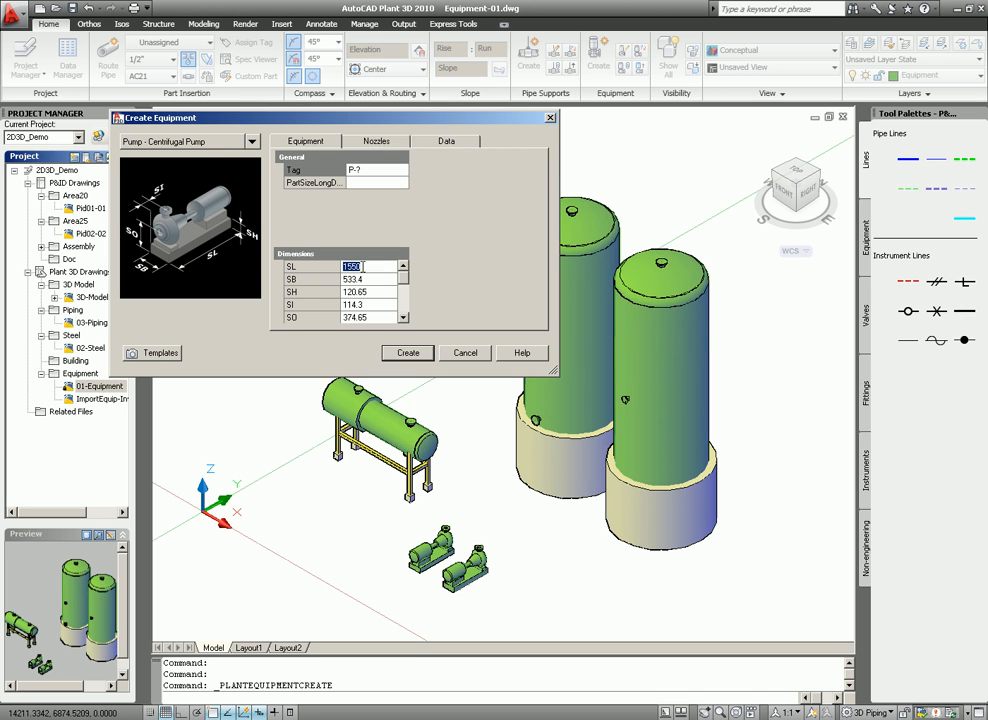
{"action": "type", "text": "15"}
{"action": "left_click", "coordinate": [372, 171]}
{"action": "left_click", "coordinate": [215, 139]}
{"action": "type", "text": "400"}
{"action": "left_click", "coordinate": [160, 214]}
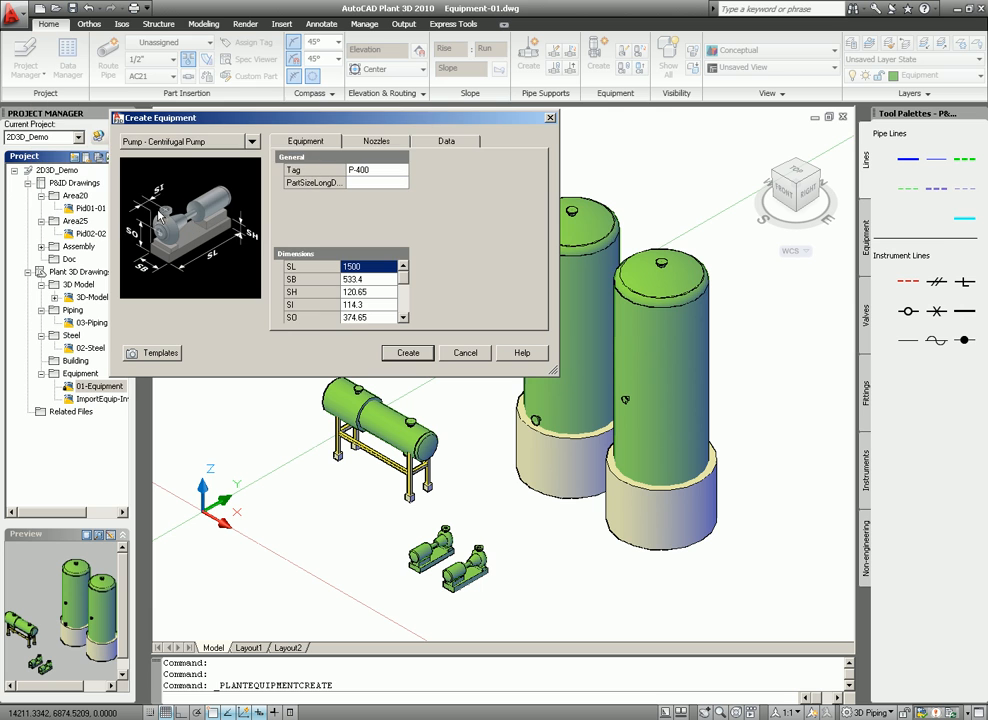
Assign the straight flanged nozzle 6" ND, RF, 150, ASME B16.5 to the pump's suction
{"action": "left_click", "coordinate": [387, 146]}
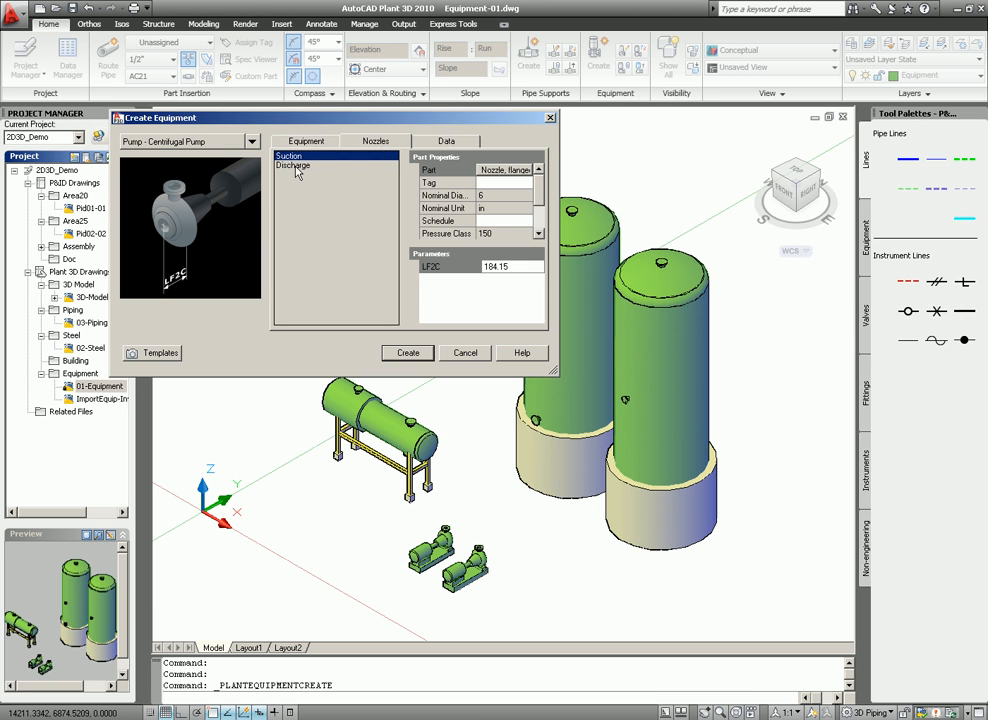
{"action": "left_click", "coordinate": [503, 171]}
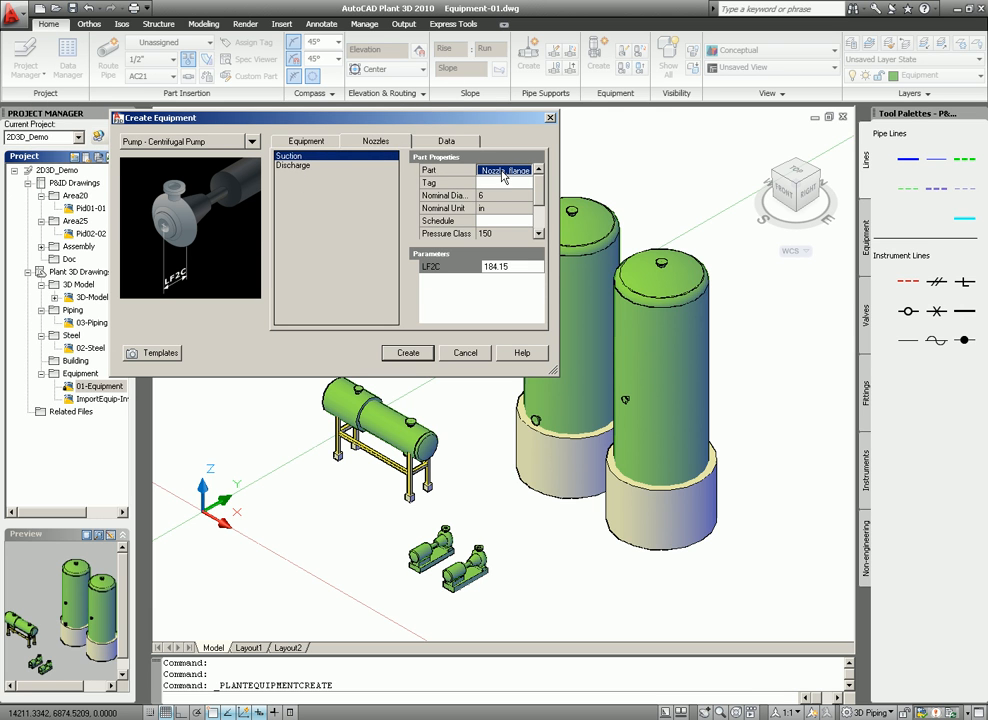
{"action": "left_click", "coordinate": [503, 172]}
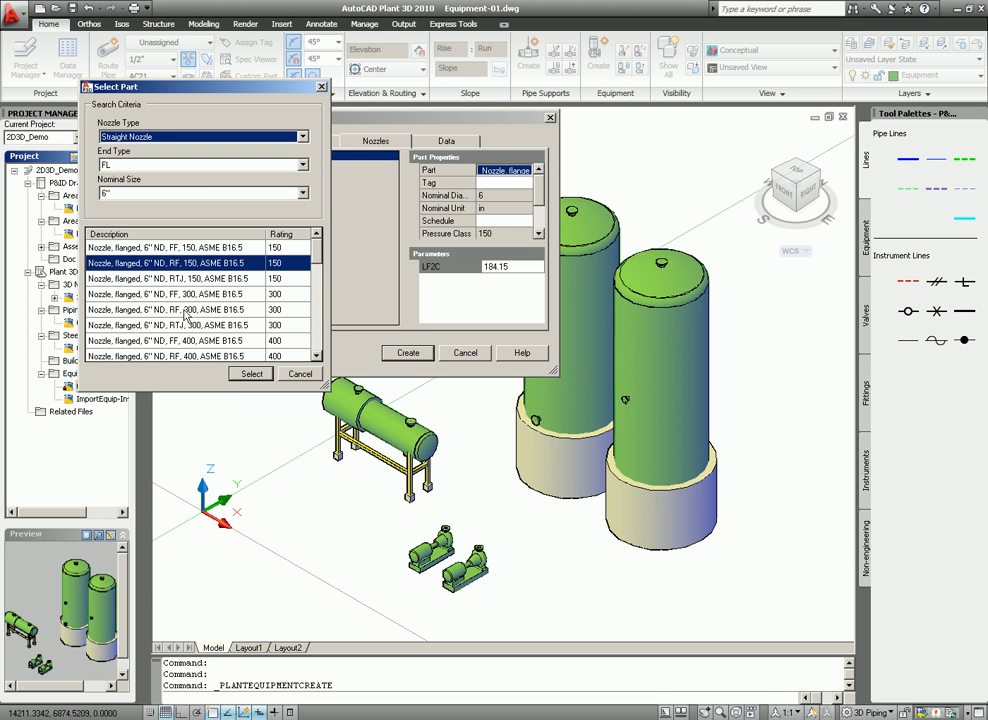
{"action": "left_click", "coordinate": [252, 374]}
Create the pump at insertion point 10000,4000 and rotate it parallel to the two existing pumps
{"action": "left_click", "coordinate": [415, 355]}
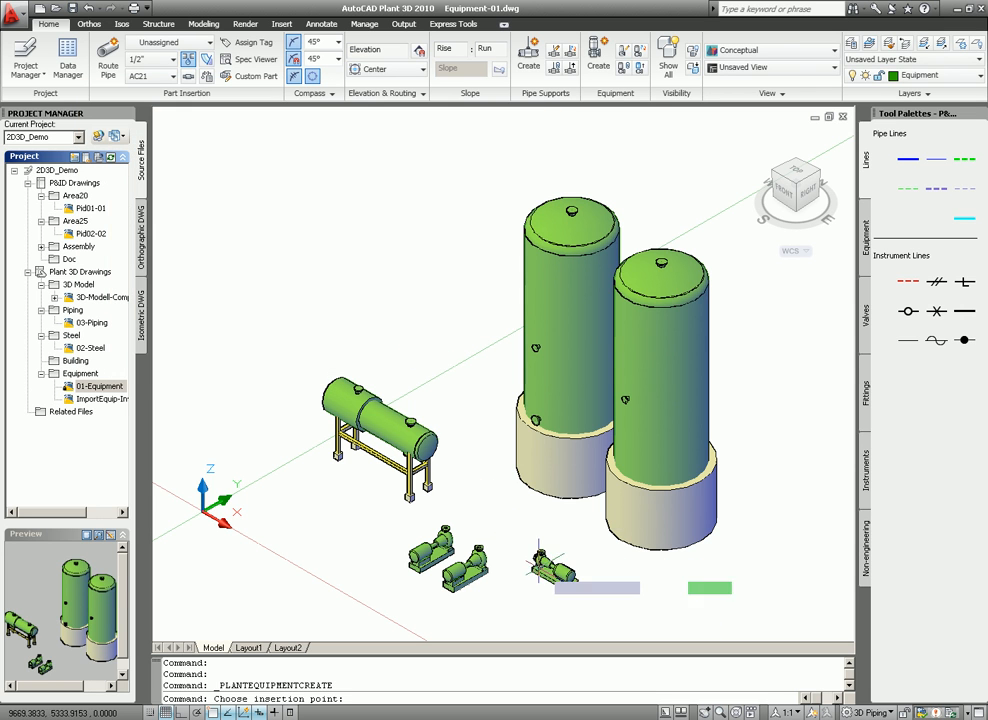
{"action": "type", "text": "100"}
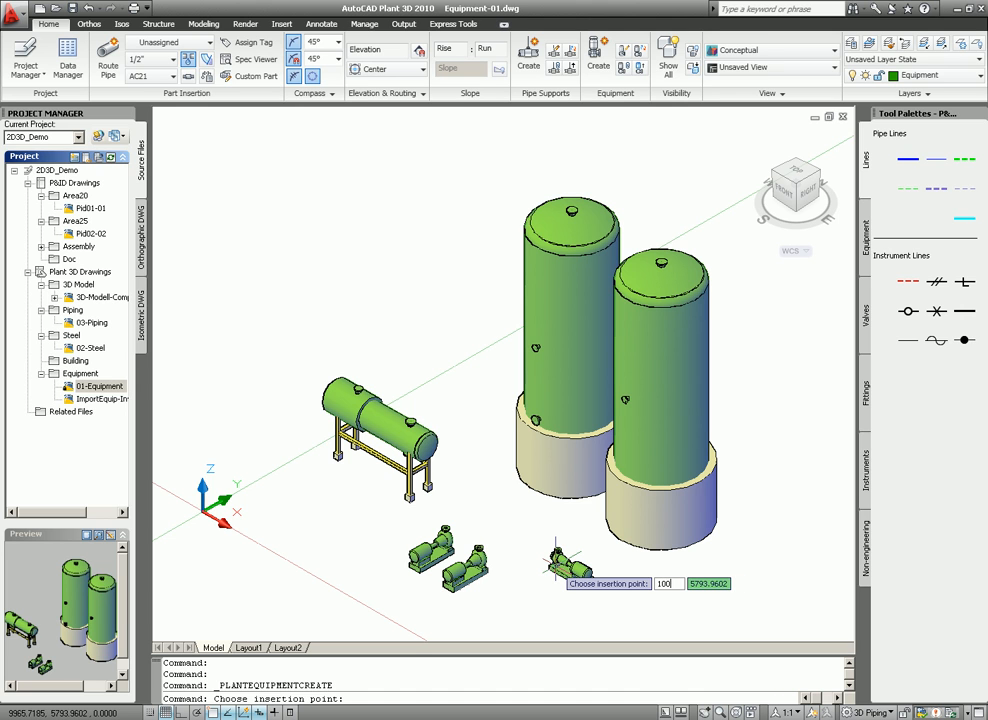
{"action": "type", "text": "00"}
{"action": "key", "text": "Tab"}
{"action": "type", "text": "4000"}
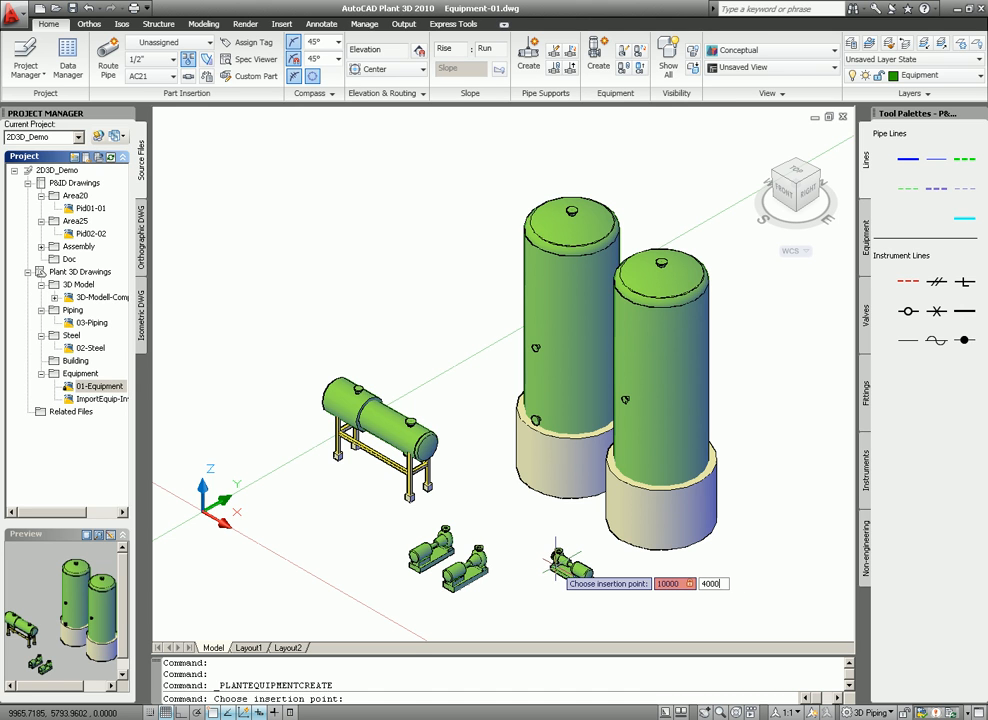
{"action": "key", "text": "Return"}
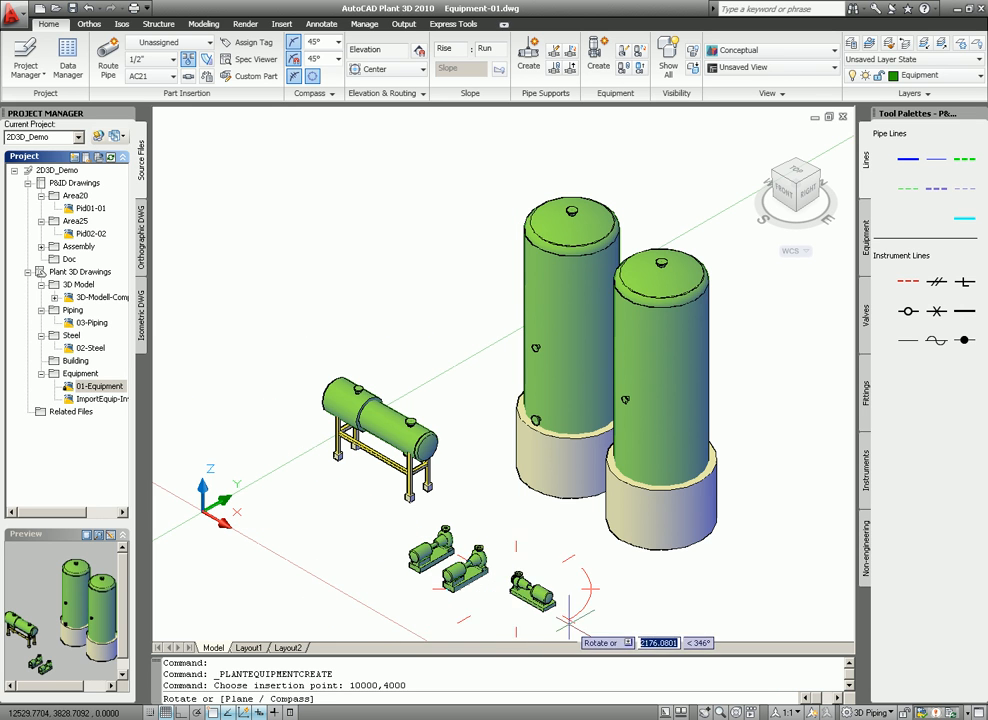
{"action": "left_click", "coordinate": [441, 621]}
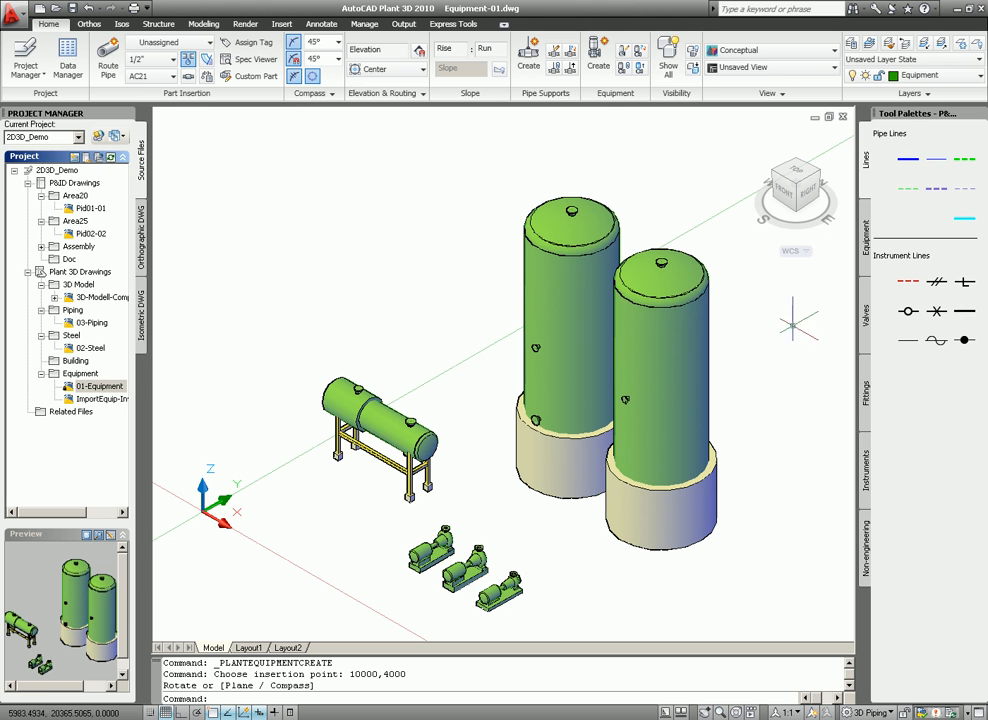
{"action": "key", "text": "Escape"}
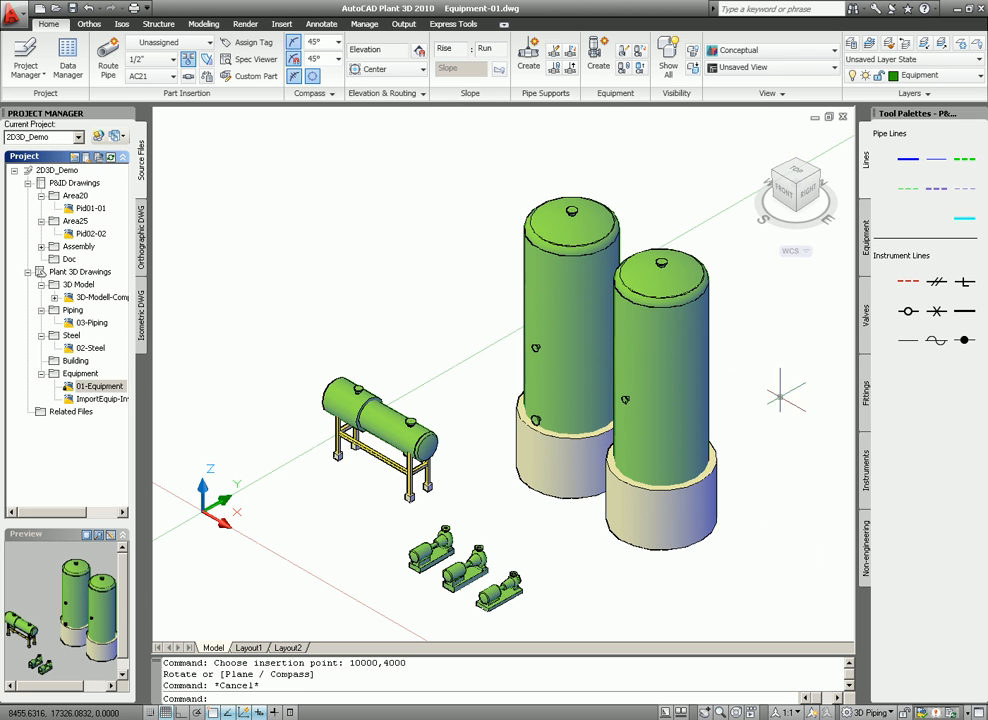
View the model from the top with the empty area beside the pumps in sight
{"action": "left_click", "coordinate": [796, 172]}
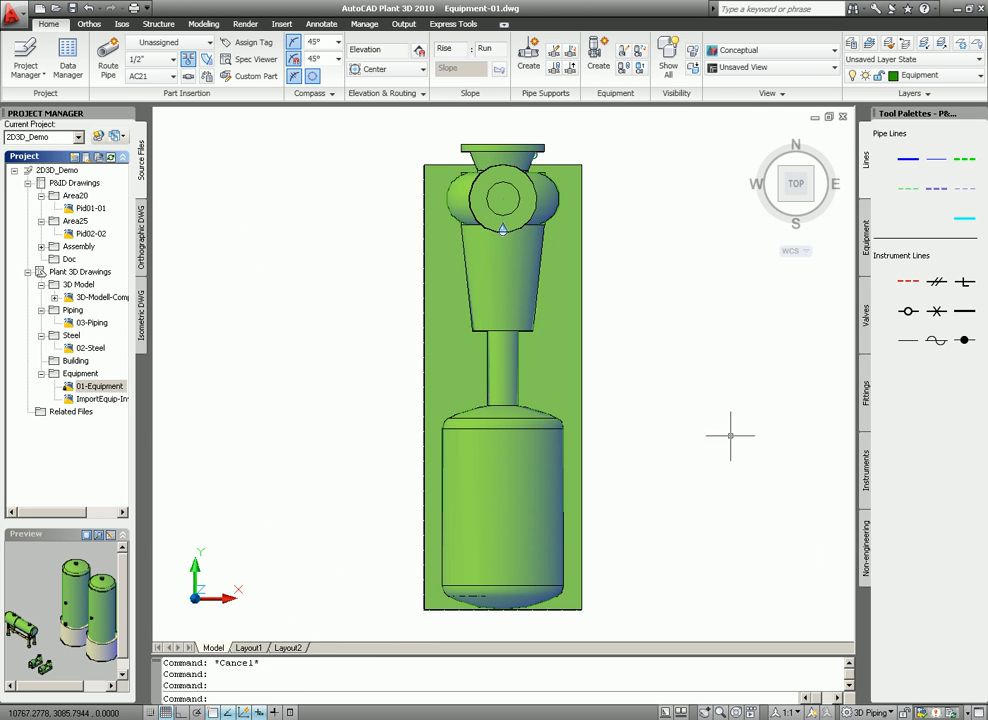
{"action": "type", "text": "z"}
{"action": "key", "text": "Return"}
{"action": "type", "text": "e"}
{"action": "key", "text": "Return"}
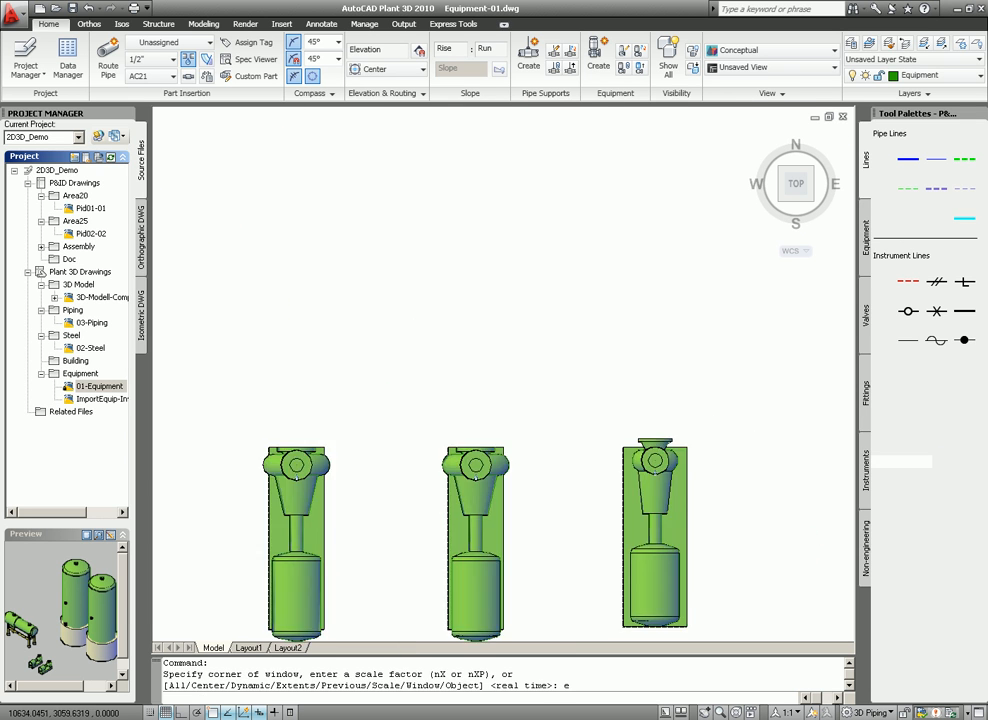
{"action": "type", "text": "p"}
{"action": "key", "text": "Return"}
{"action": "left_click_drag", "start_coordinate": [721, 459], "coordinate": [322, 401]}
{"action": "key", "text": "Escape"}
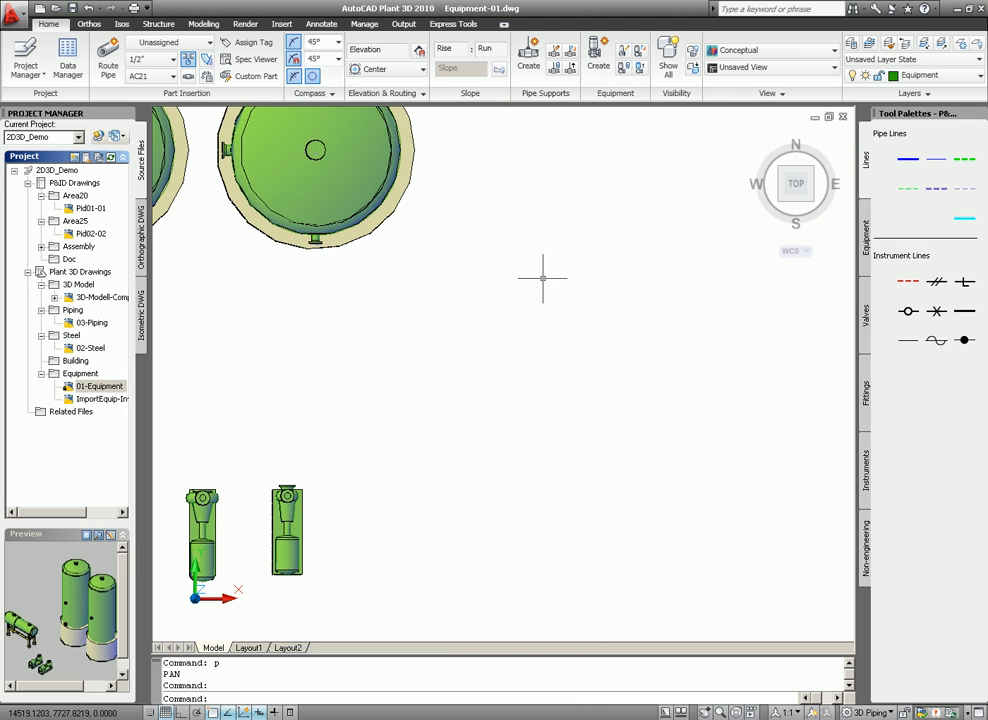
Start creating new equipment of the type New Vertical Filter
{"action": "left_click", "coordinate": [600, 66]}
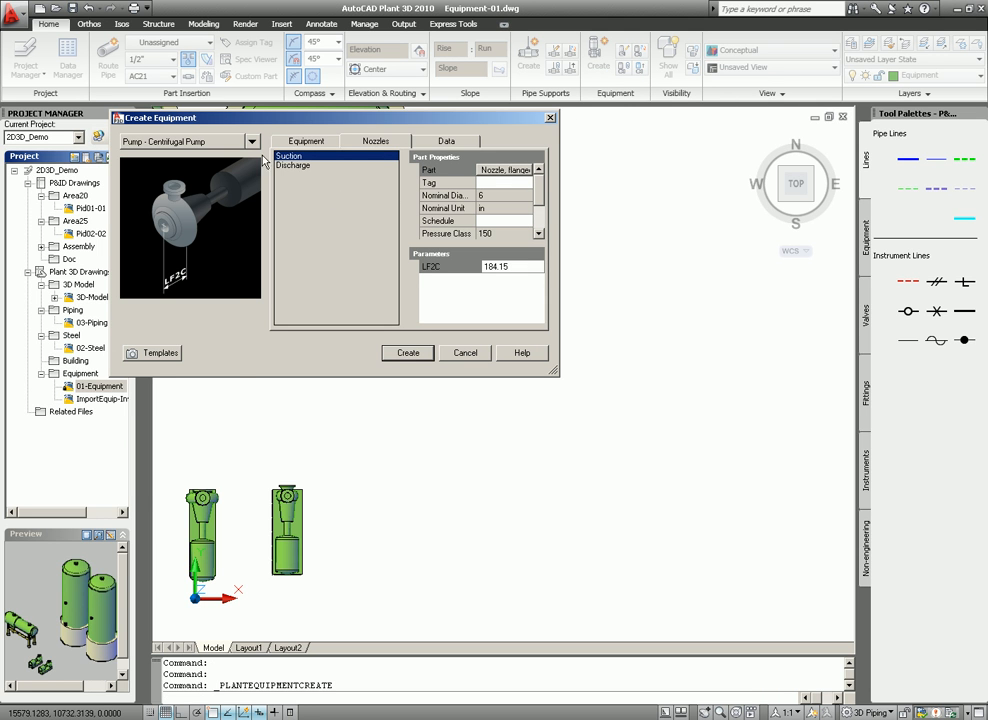
{"action": "left_click", "coordinate": [200, 141]}
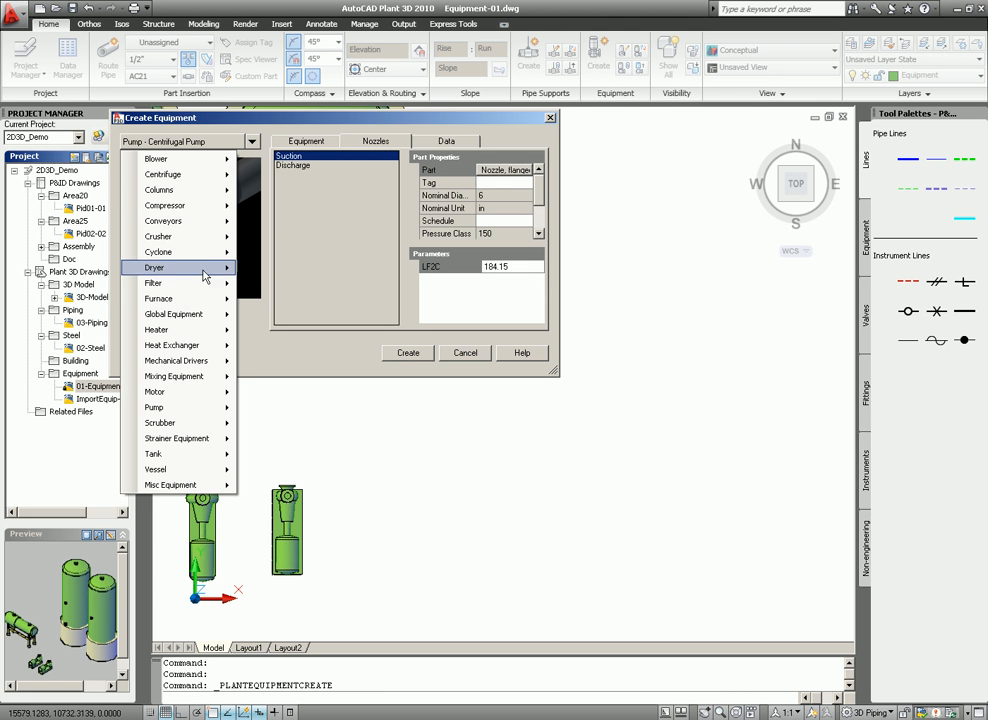
{"action": "mouse_move", "coordinate": [230, 283]}
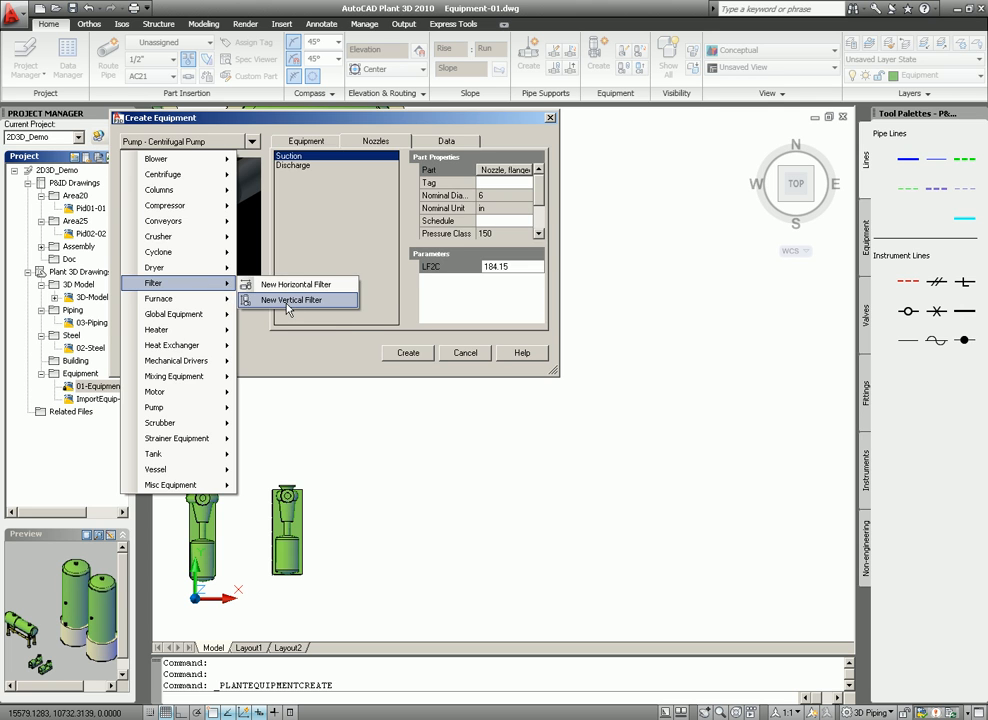
{"action": "left_click", "coordinate": [288, 300]}
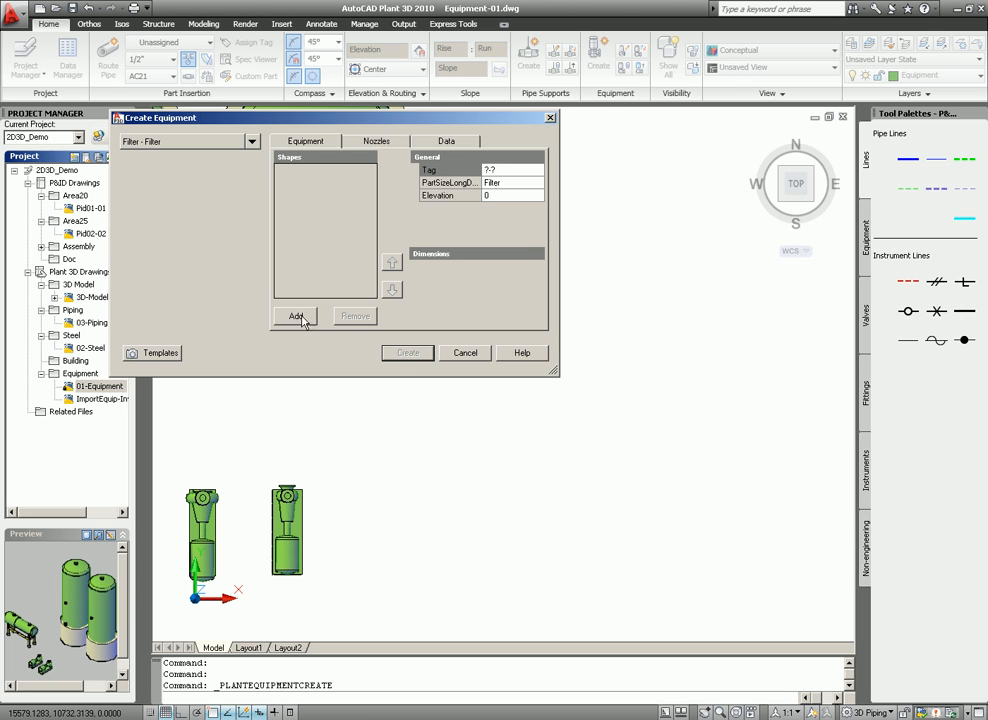
Add a cylinder as the filter's first shape with diameter 600 and height 40
{"action": "left_click", "coordinate": [300, 317]}
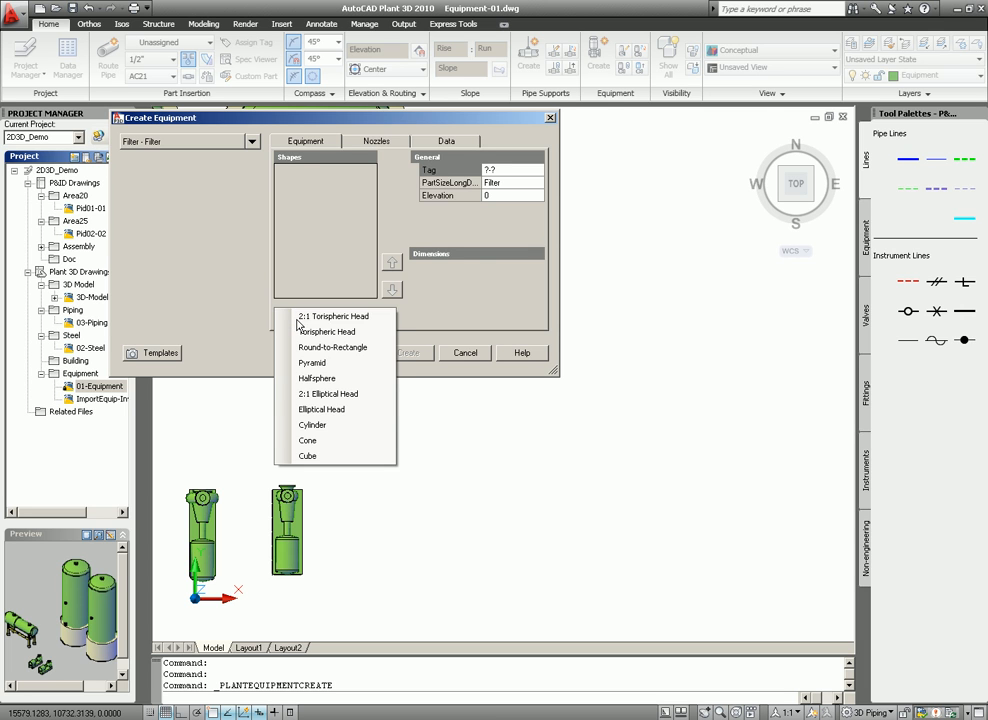
{"action": "left_click", "coordinate": [338, 427]}
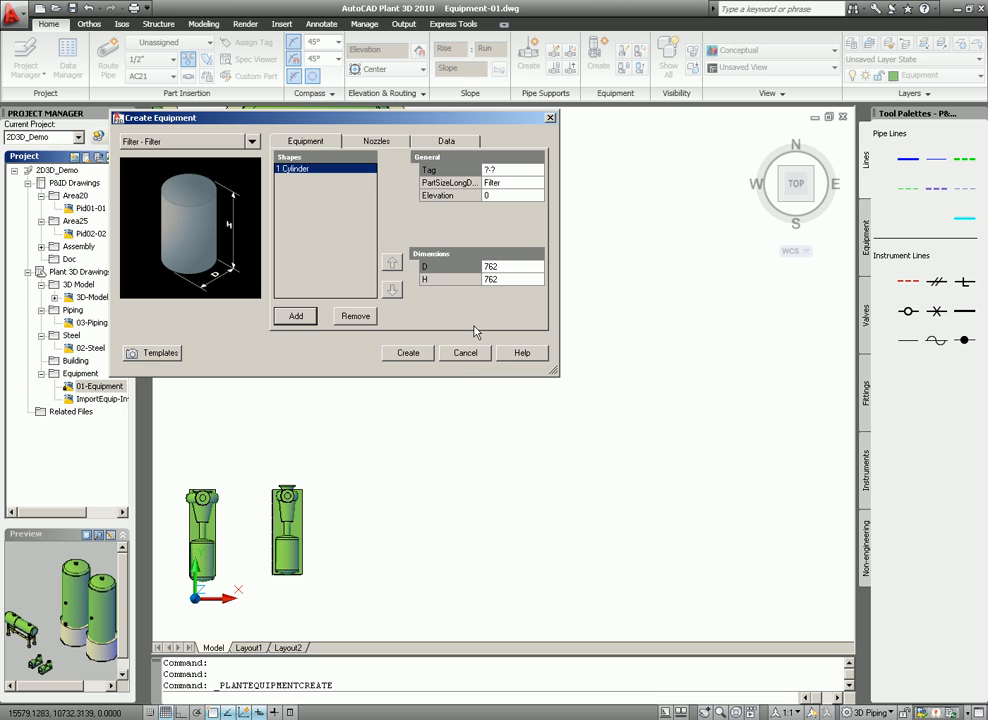
{"action": "left_click", "coordinate": [500, 267]}
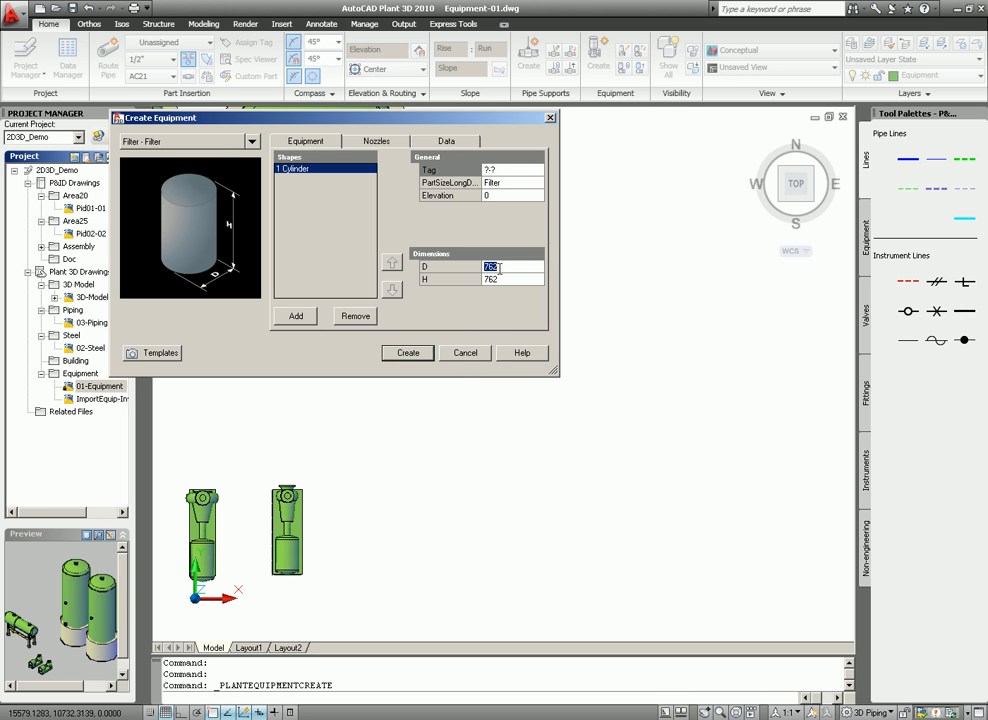
{"action": "type", "text": "600"}
{"action": "left_click", "coordinate": [514, 278]}
{"action": "type", "text": "40"}
Add a second cylinder with diameter 500 and height 600 to the filter, followed by an elliptical head
{"action": "left_click", "coordinate": [300, 316]}
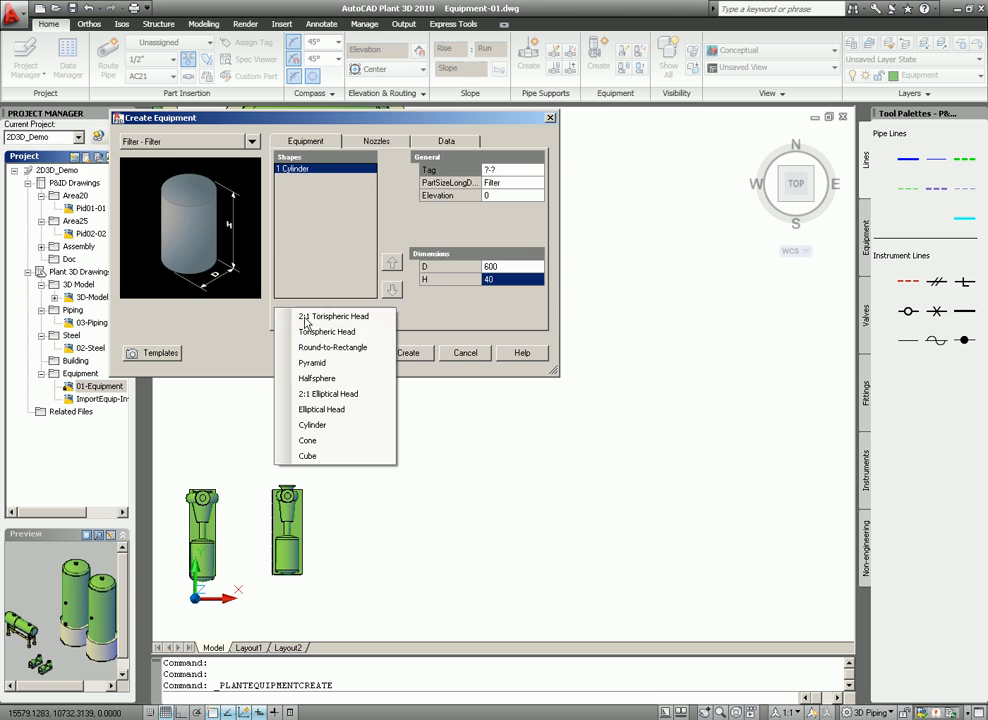
{"action": "left_click", "coordinate": [348, 424]}
{"action": "left_click", "coordinate": [501, 267]}
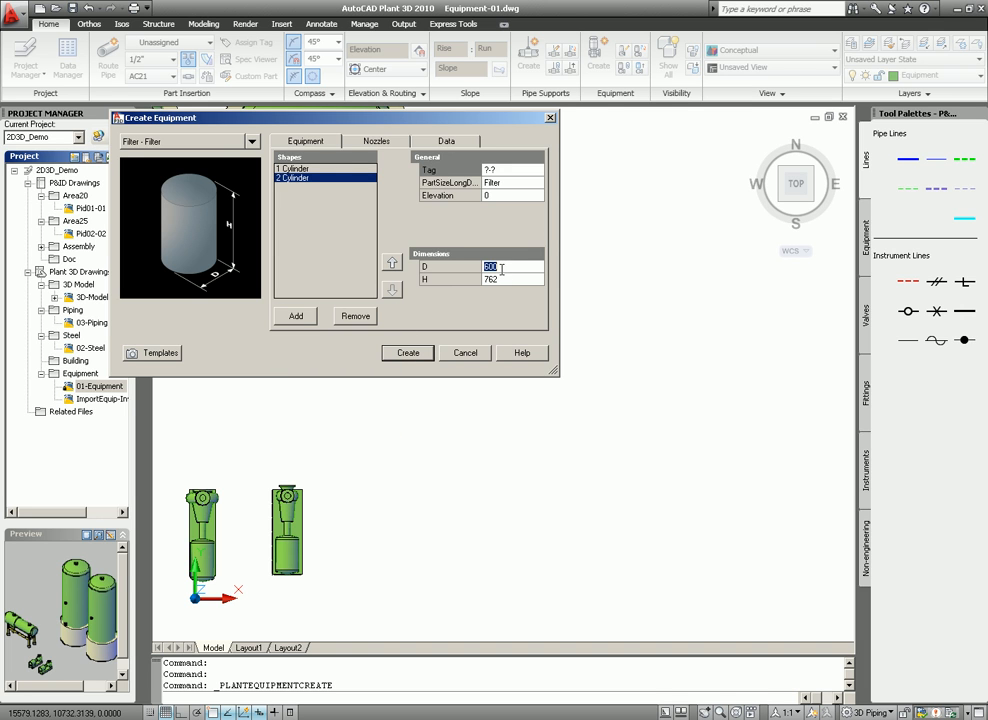
{"action": "type", "text": "50"}
{"action": "left_click", "coordinate": [518, 279]}
{"action": "type", "text": "600"}
{"action": "left_click", "coordinate": [296, 318]}
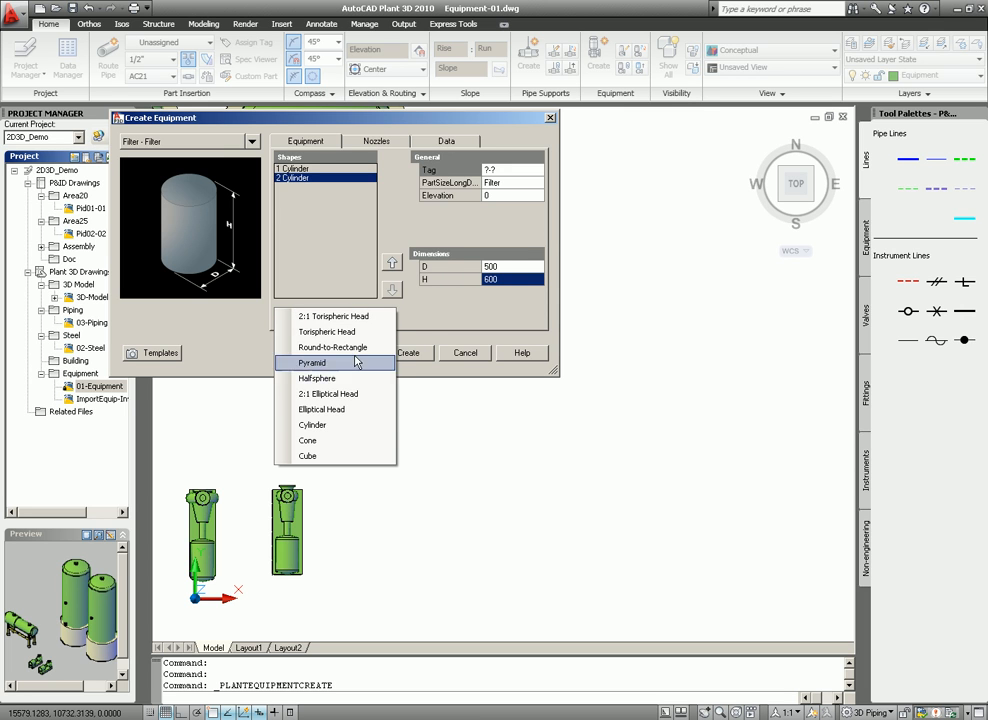
{"action": "left_click", "coordinate": [338, 410]}
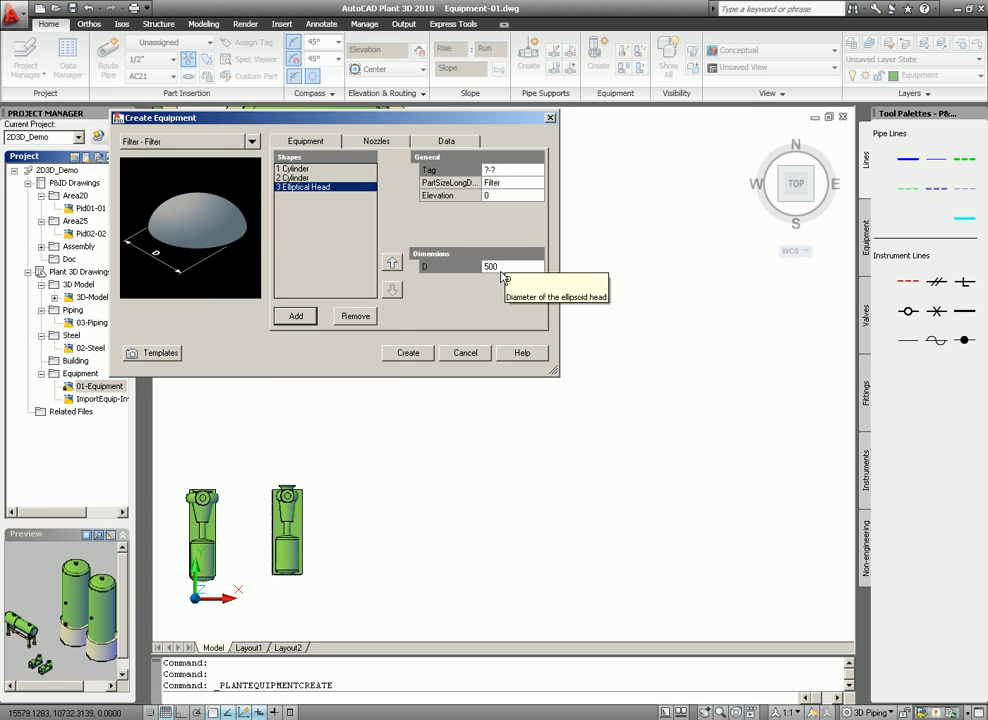
Add a first nozzle to the filter using the 6" straight flanged RF, 150, ASME B16.5 part
{"action": "left_click", "coordinate": [386, 144]}
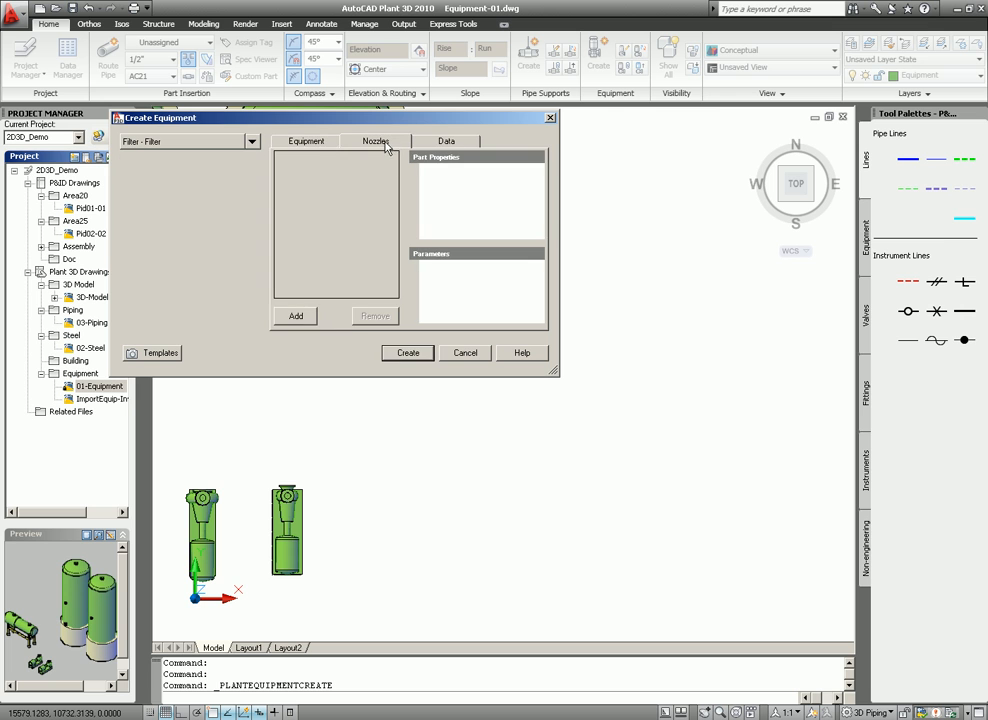
{"action": "left_click", "coordinate": [296, 317]}
{"action": "left_click", "coordinate": [510, 172]}
{"action": "left_click", "coordinate": [512, 173]}
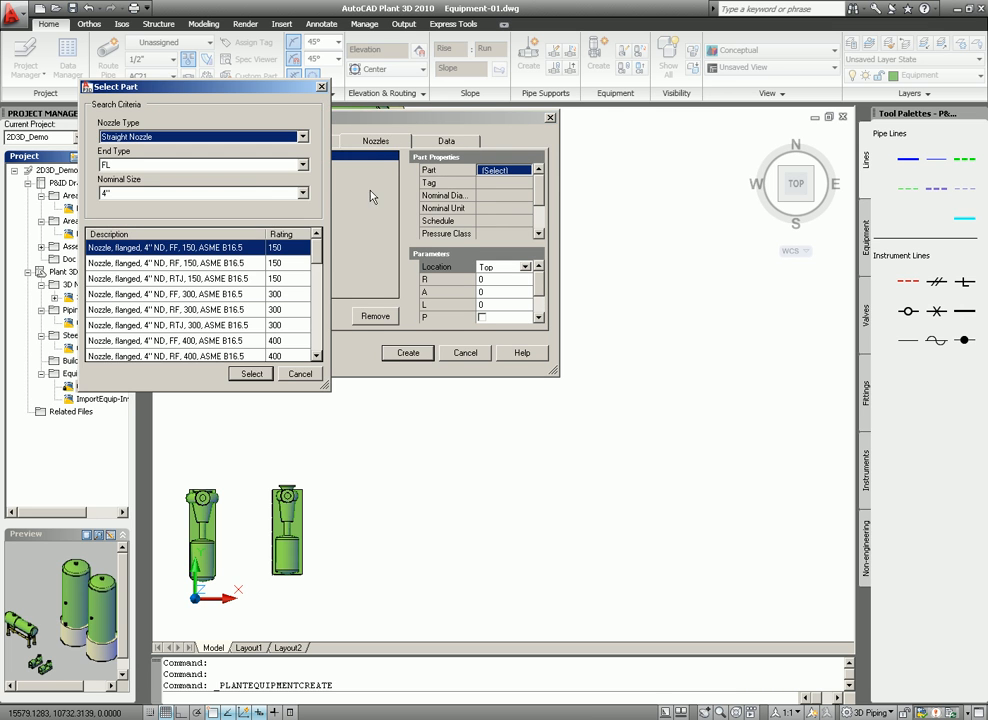
{"action": "left_click", "coordinate": [303, 194]}
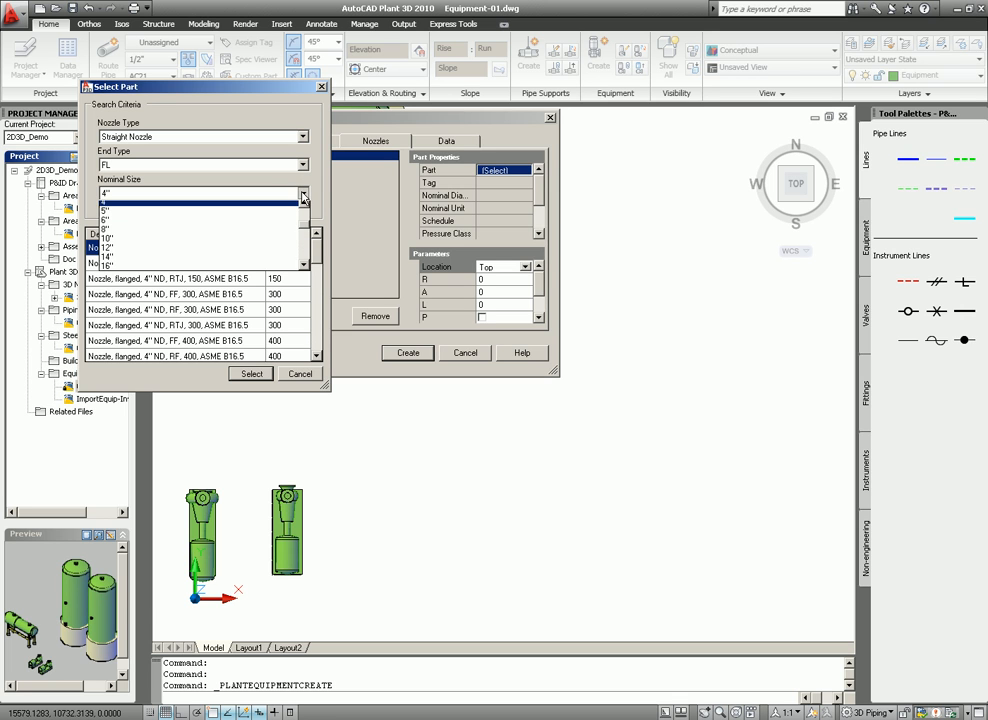
{"action": "left_click", "coordinate": [278, 222]}
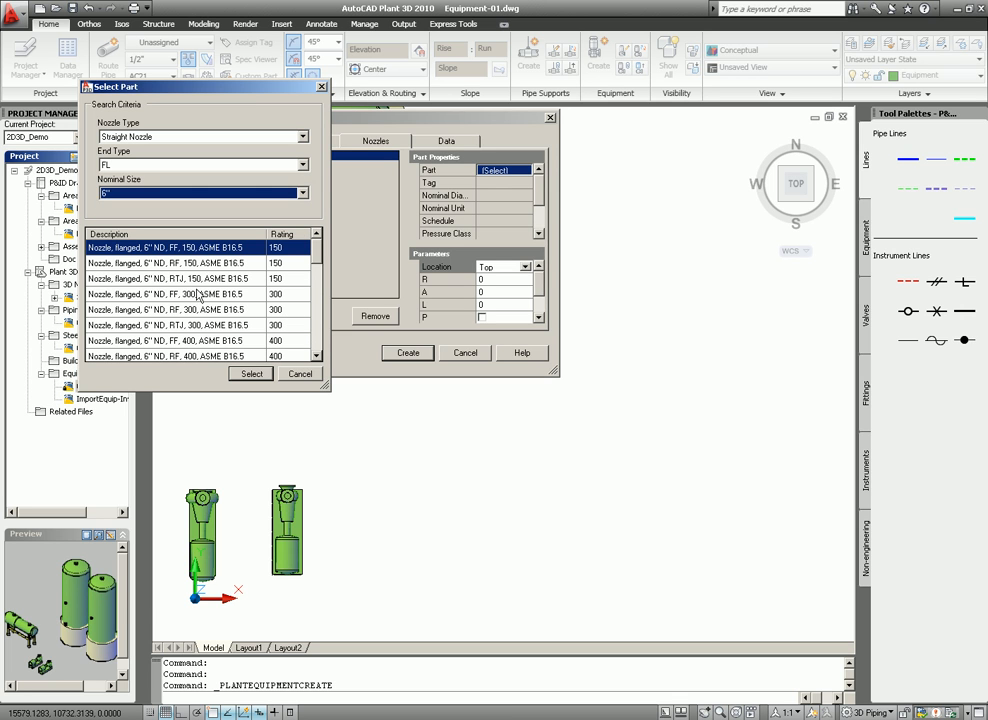
{"action": "left_click", "coordinate": [177, 265]}
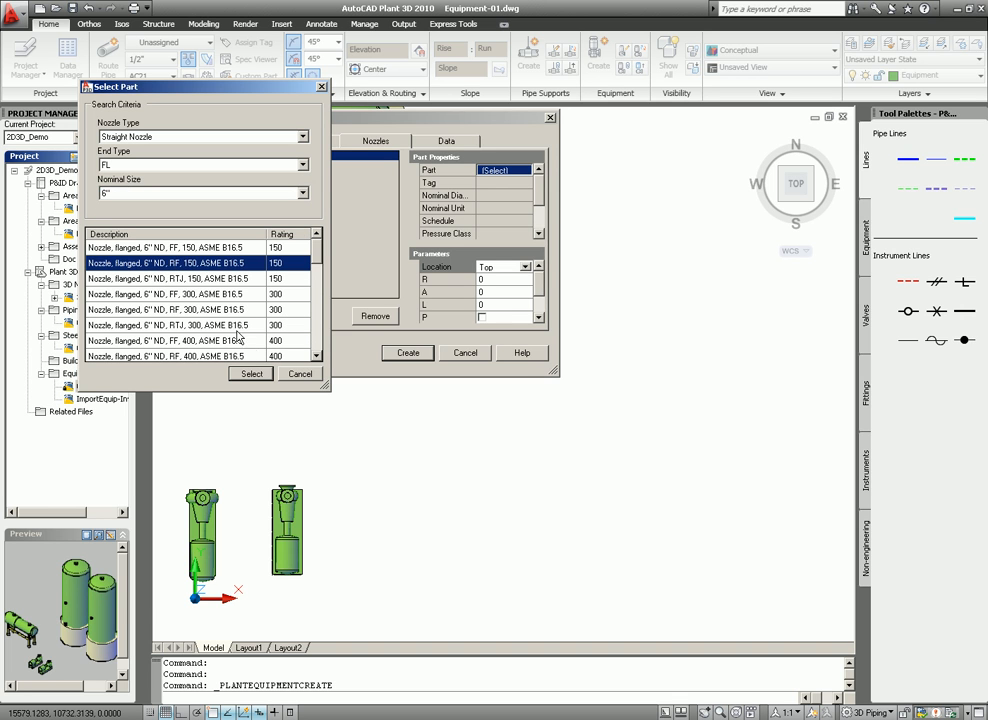
{"action": "left_click", "coordinate": [251, 373]}
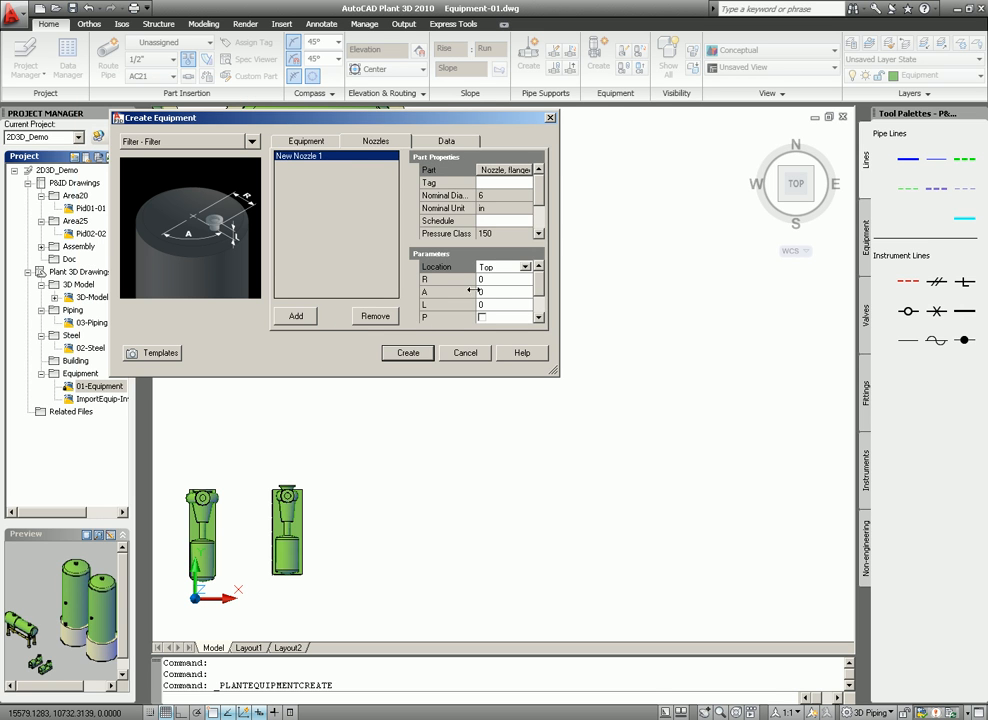
Set the first nozzle's location to Radial with H 400 and L 150, and assign it the tag N-1?
{"action": "left_click", "coordinate": [525, 267]}
{"action": "left_click", "coordinate": [519, 300]}
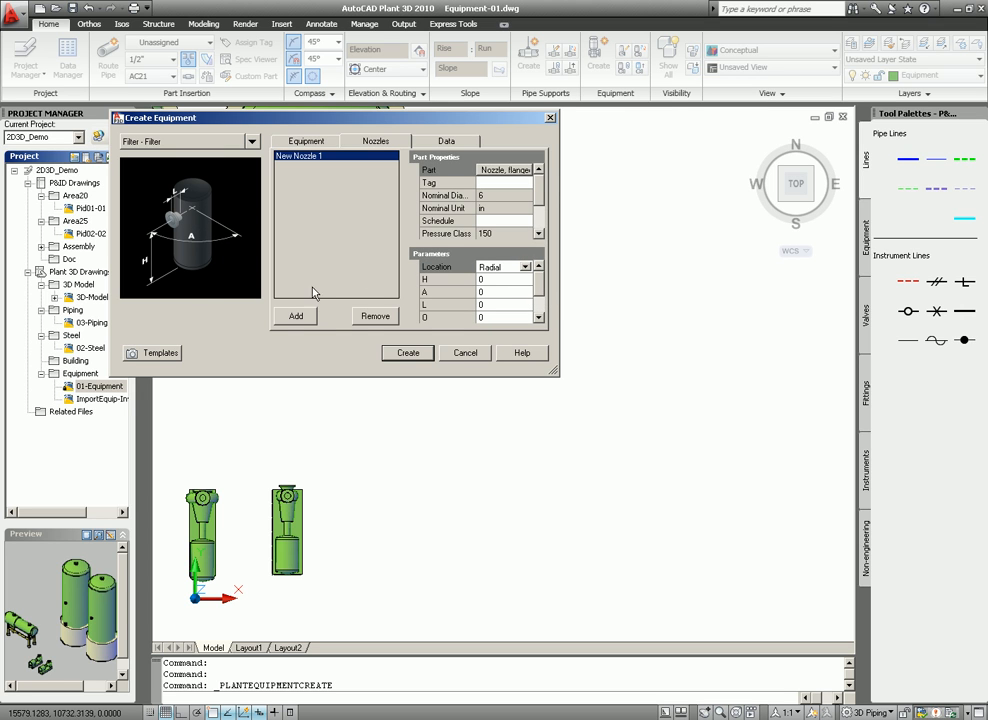
{"action": "left_click", "coordinate": [491, 279]}
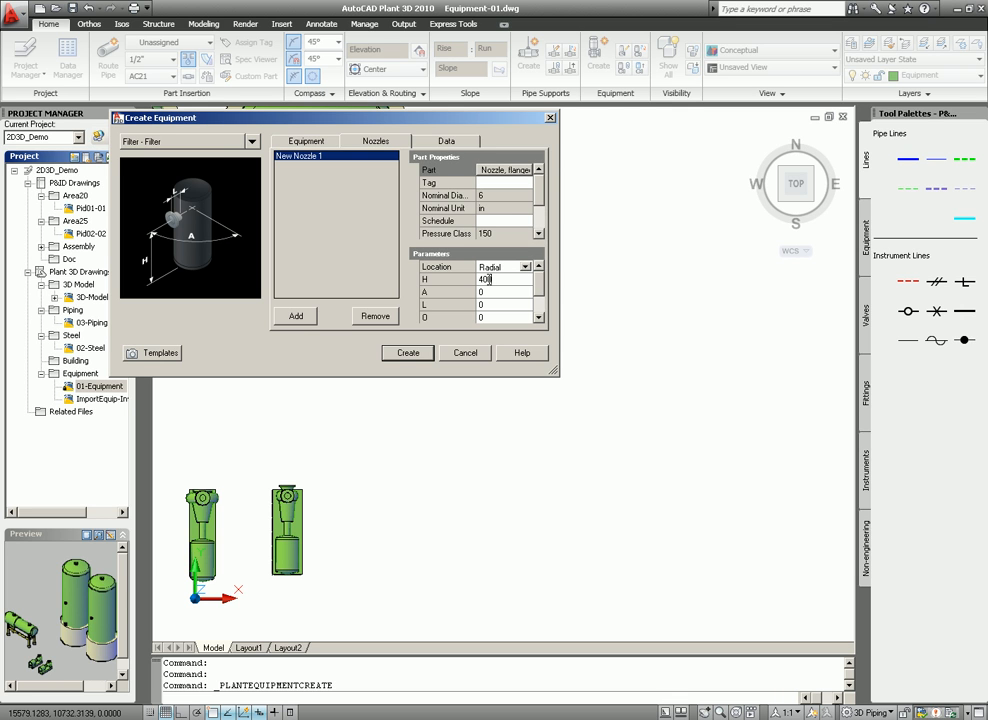
{"action": "type", "text": "400"}
{"action": "left_click", "coordinate": [490, 291]}
{"action": "left_click", "coordinate": [498, 185]}
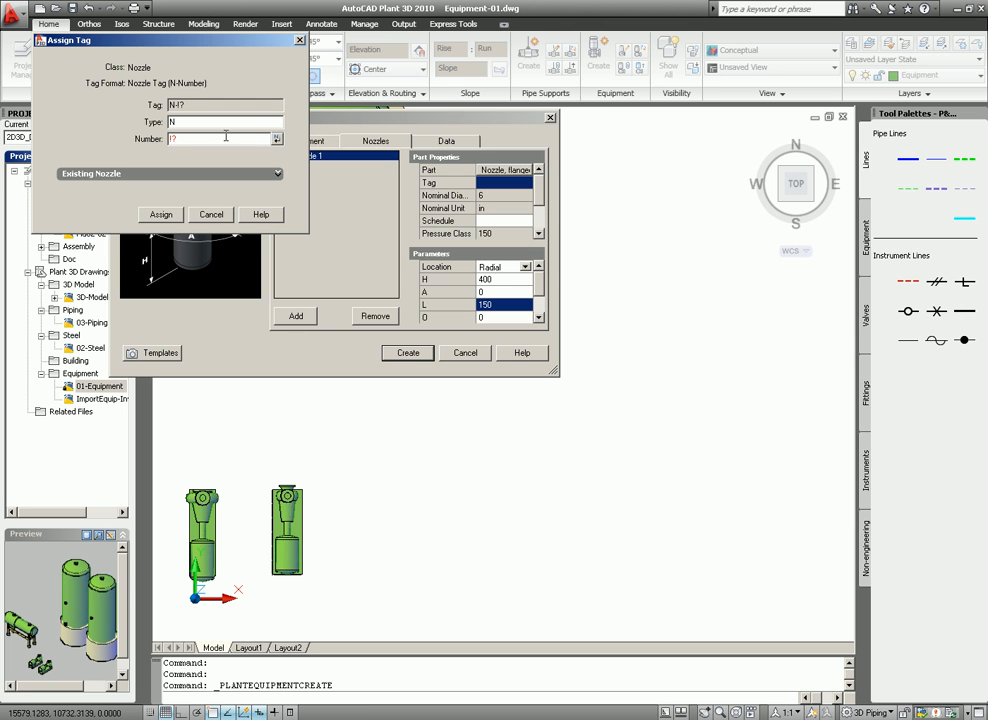
{"action": "left_click", "coordinate": [161, 214]}
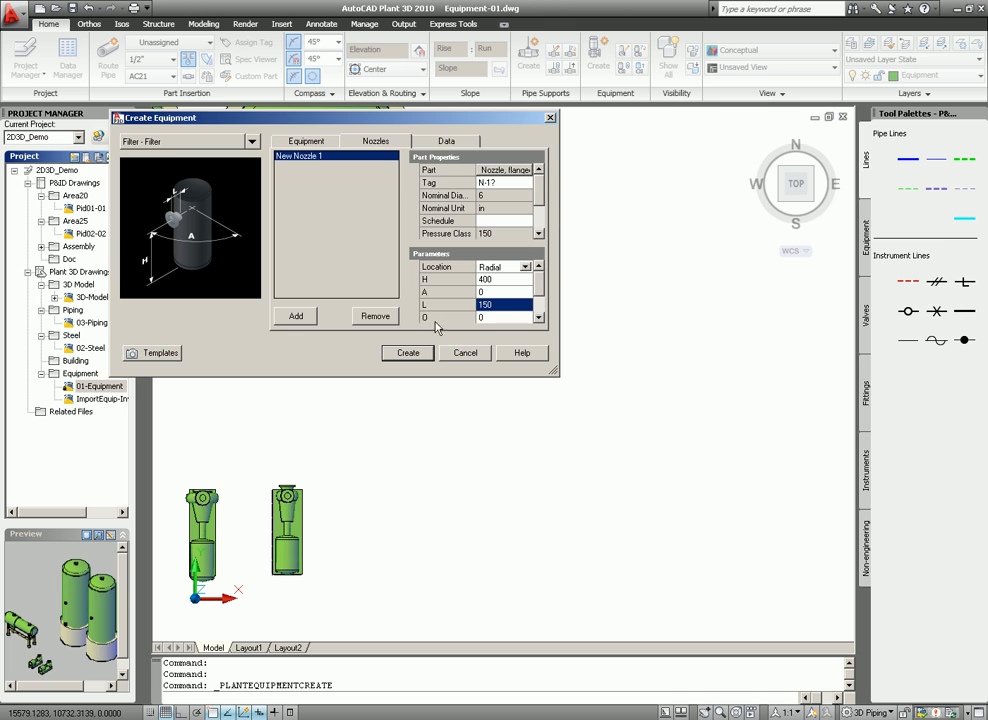
Add a second nozzle to the filter with the same 6" straight flanged RF, 150, ASME B16.5 part
{"action": "left_click", "coordinate": [296, 318]}
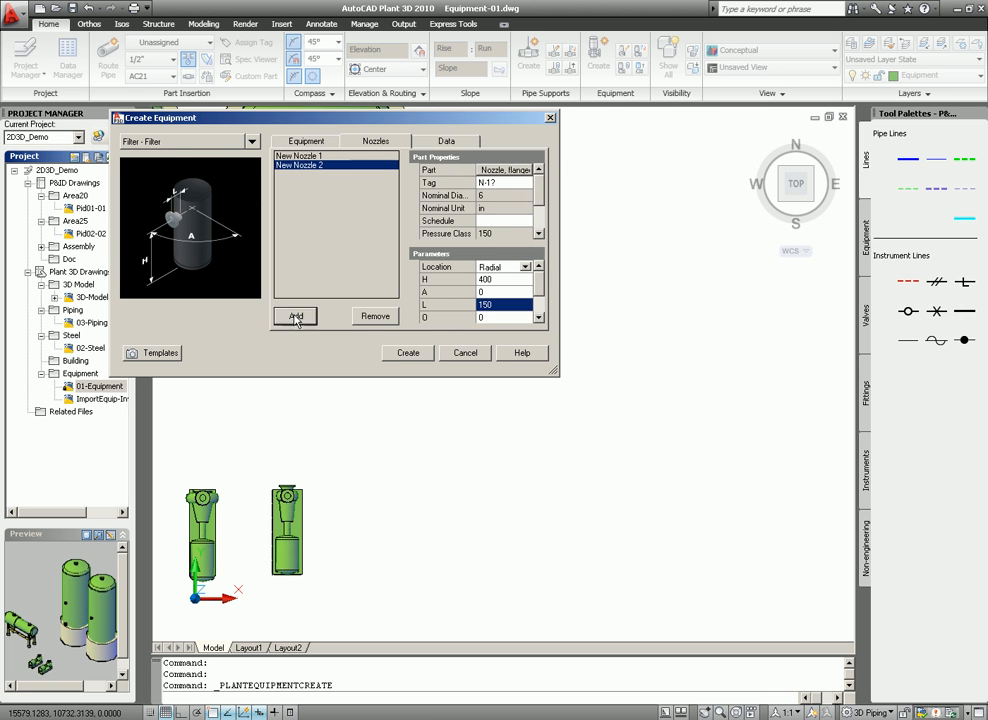
{"action": "left_click", "coordinate": [505, 171]}
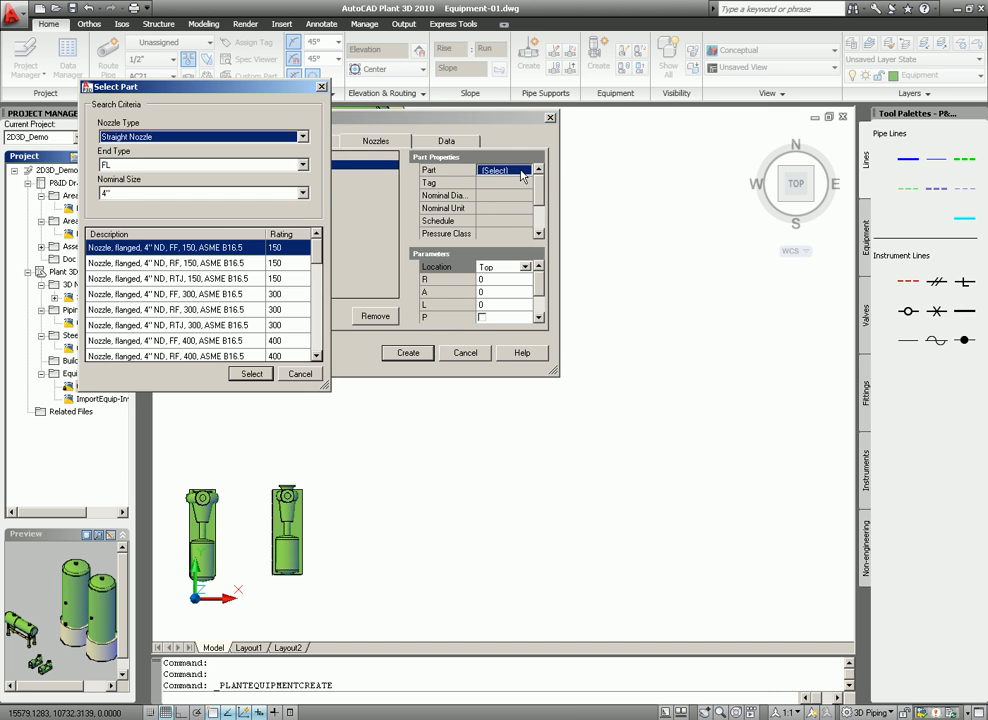
{"action": "left_click", "coordinate": [210, 193]}
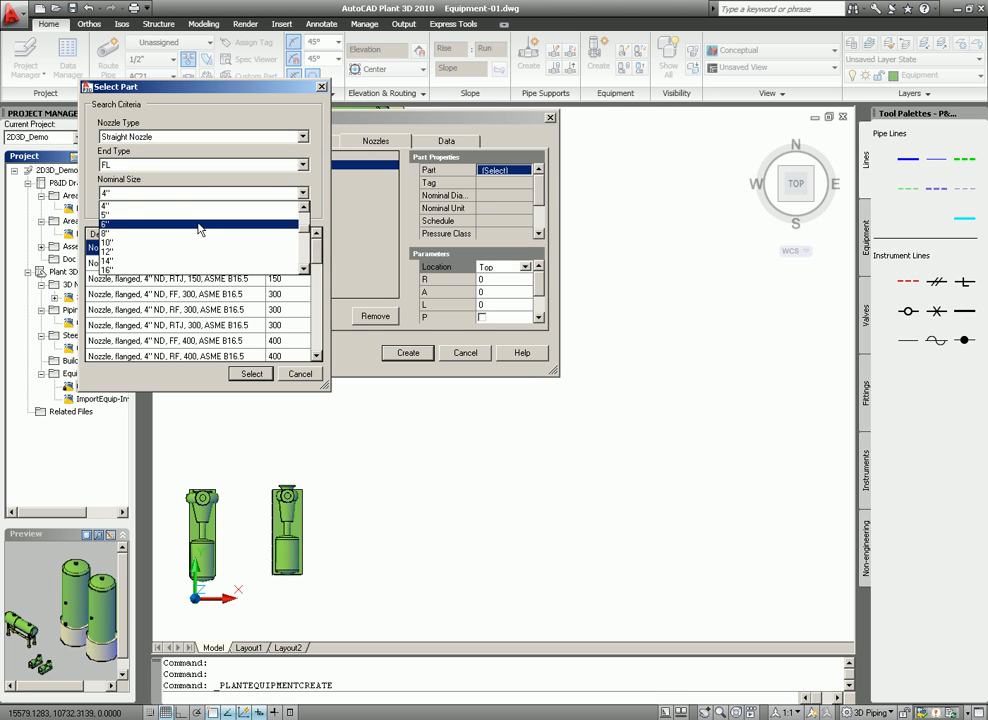
{"action": "left_click", "coordinate": [218, 240]}
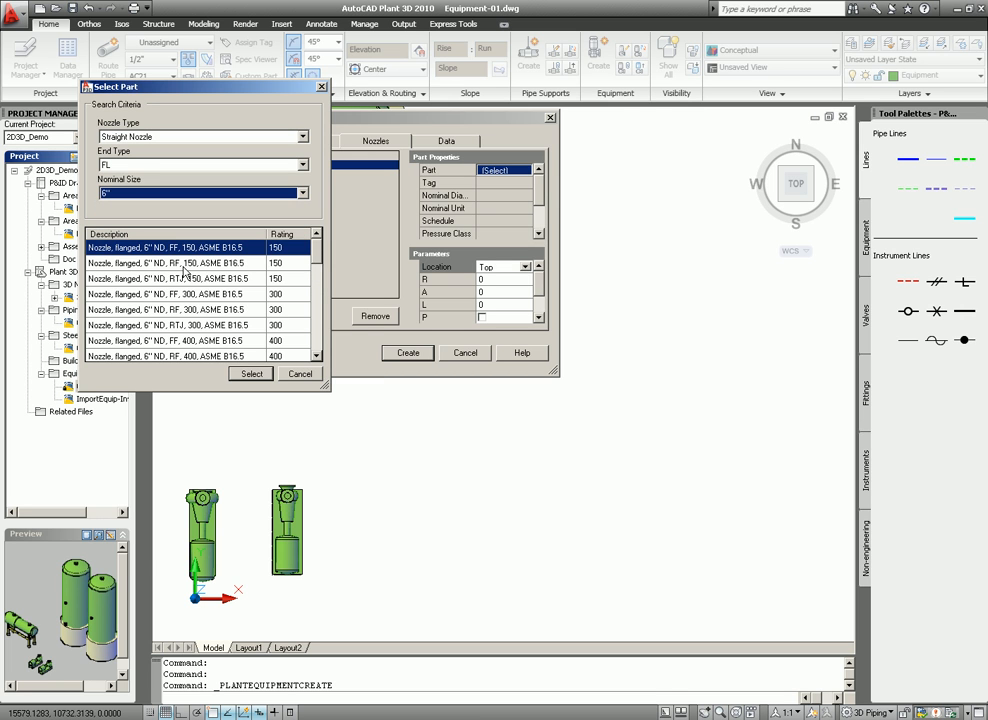
{"action": "left_click", "coordinate": [170, 263]}
{"action": "left_click", "coordinate": [250, 374]}
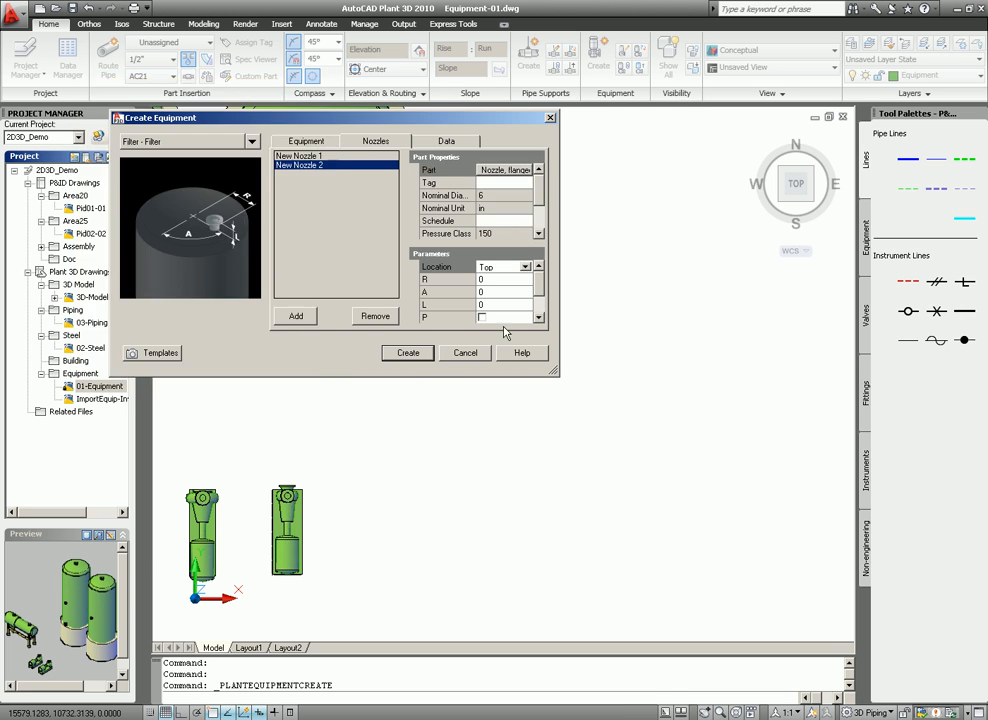
Set the second nozzle's location to Radial and enter its height, angle and length parameters
{"action": "left_click", "coordinate": [510, 280]}
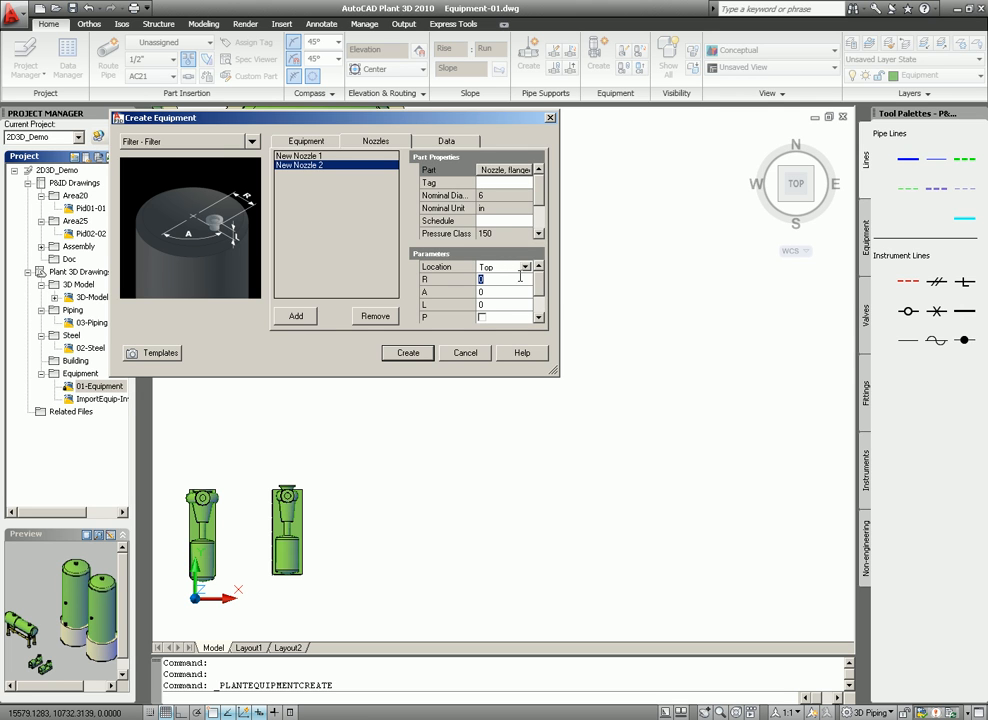
{"action": "left_click", "coordinate": [526, 268]}
{"action": "left_click", "coordinate": [503, 305]}
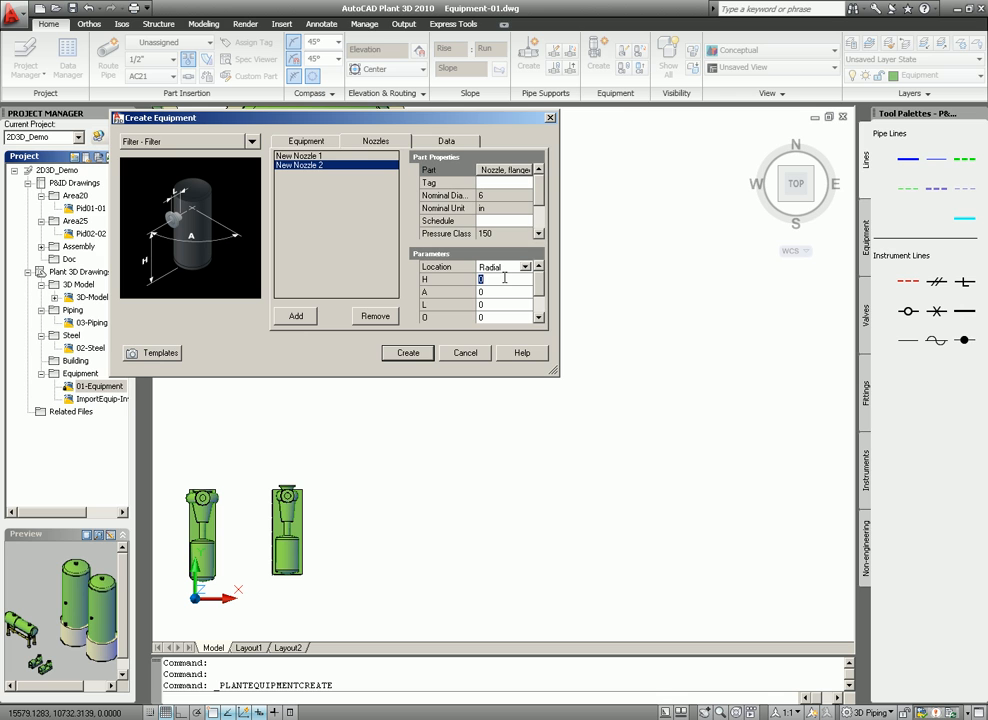
{"action": "left_click", "coordinate": [500, 291]}
{"action": "left_click", "coordinate": [502, 304]}
Create the filter and place it in the empty area beside the pumps with the default rotation
{"action": "left_click", "coordinate": [446, 142]}
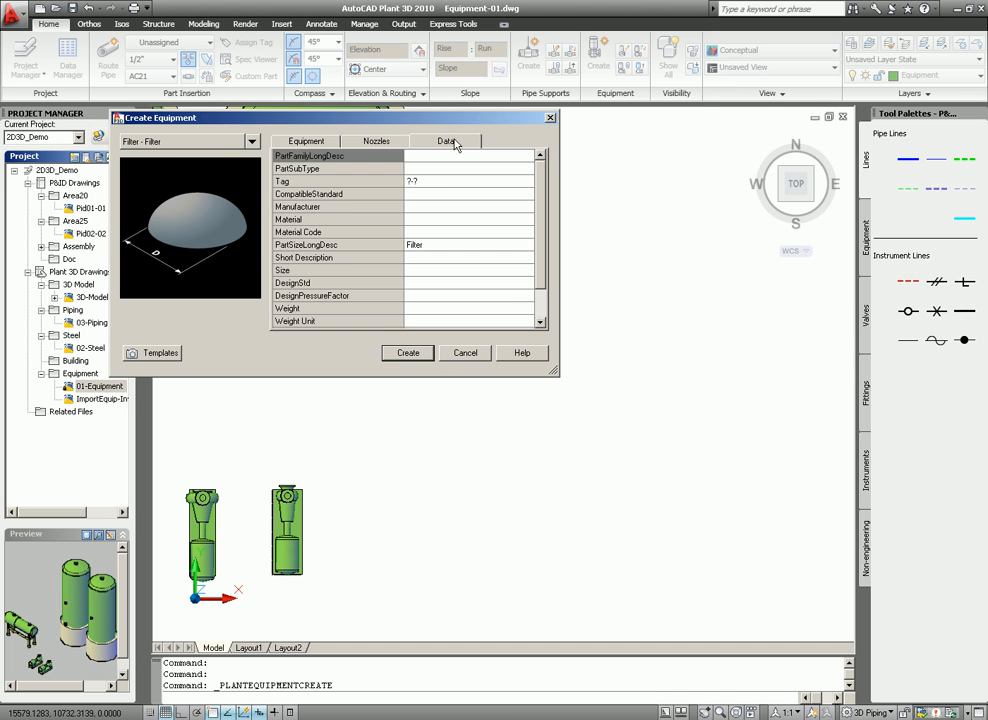
{"action": "left_click", "coordinate": [407, 353]}
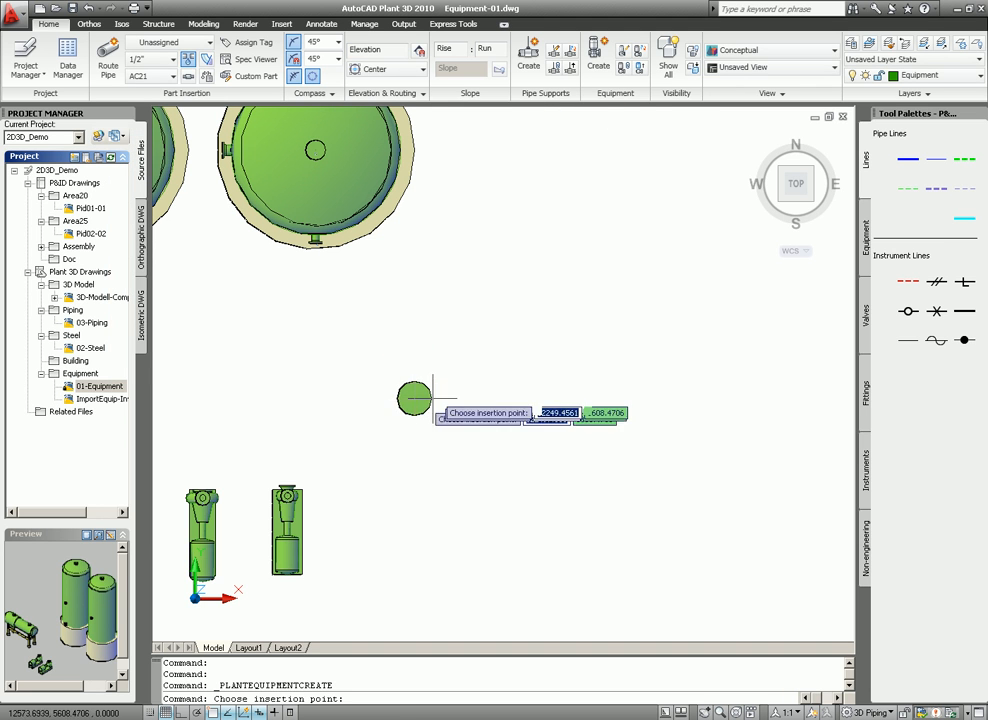
{"action": "left_click", "coordinate": [440, 384]}
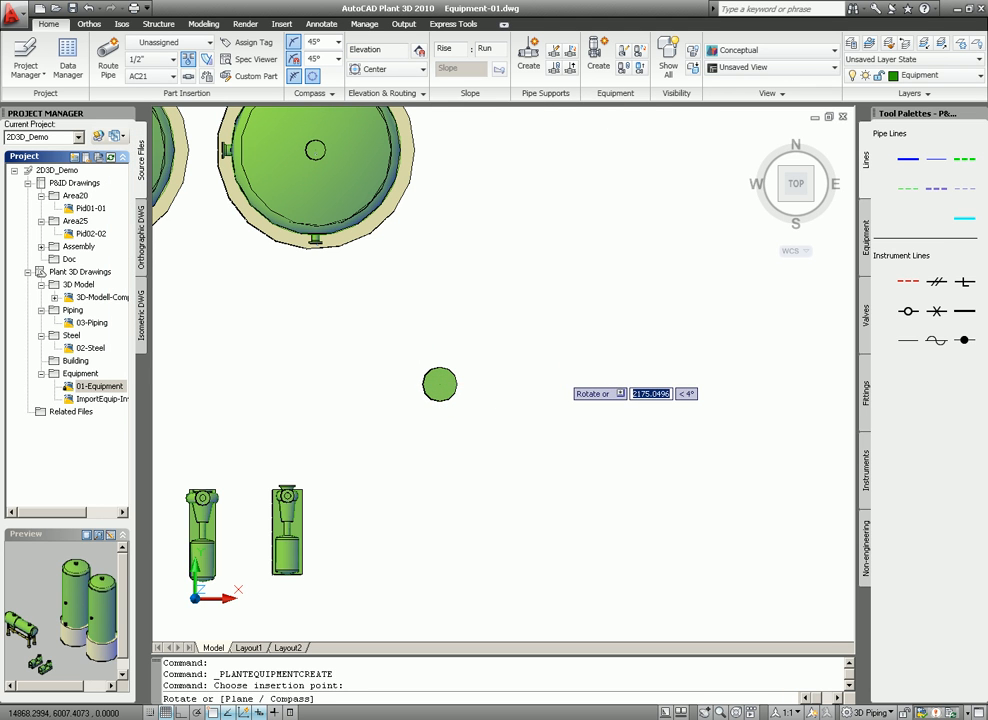
{"action": "key", "text": "Return"}
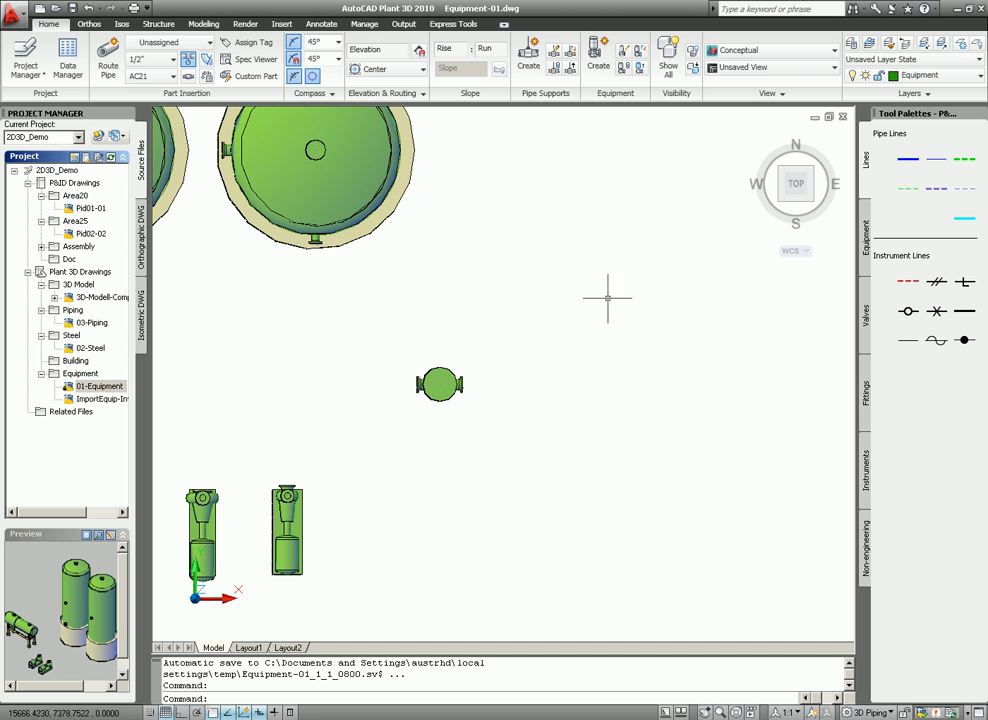
View the model isometrically and zoom in on the new filter with a window
{"action": "left_click", "coordinate": [812, 201]}
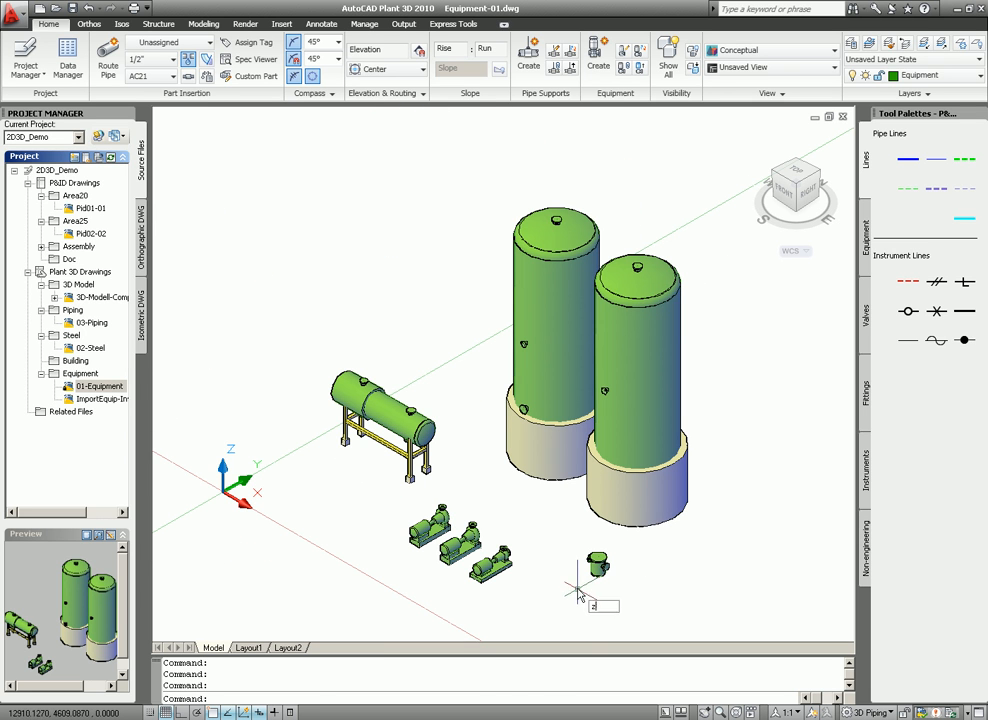
{"action": "type", "text": "z"}
{"action": "key", "text": "Return"}
{"action": "type", "text": "w"}
{"action": "key", "text": "Return"}
{"action": "left_click", "coordinate": [576, 585]}
{"action": "left_click", "coordinate": [613, 534]}
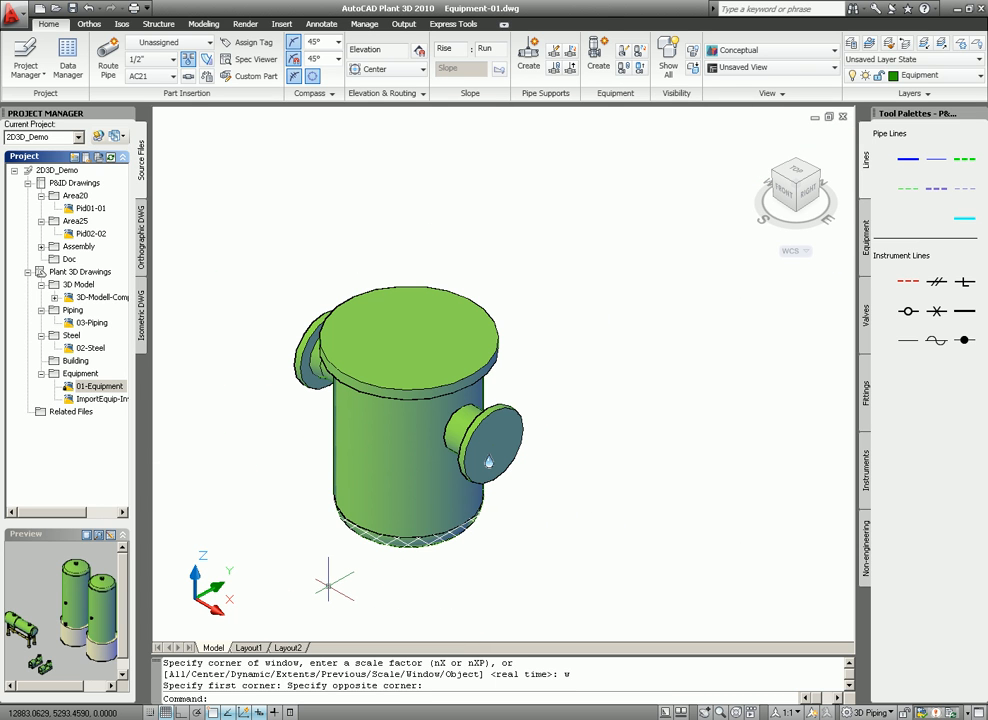
Open the filter for modification with the first cylinder's height ready for editing, and accept the equipment definition
{"action": "left_click", "coordinate": [424, 418]}
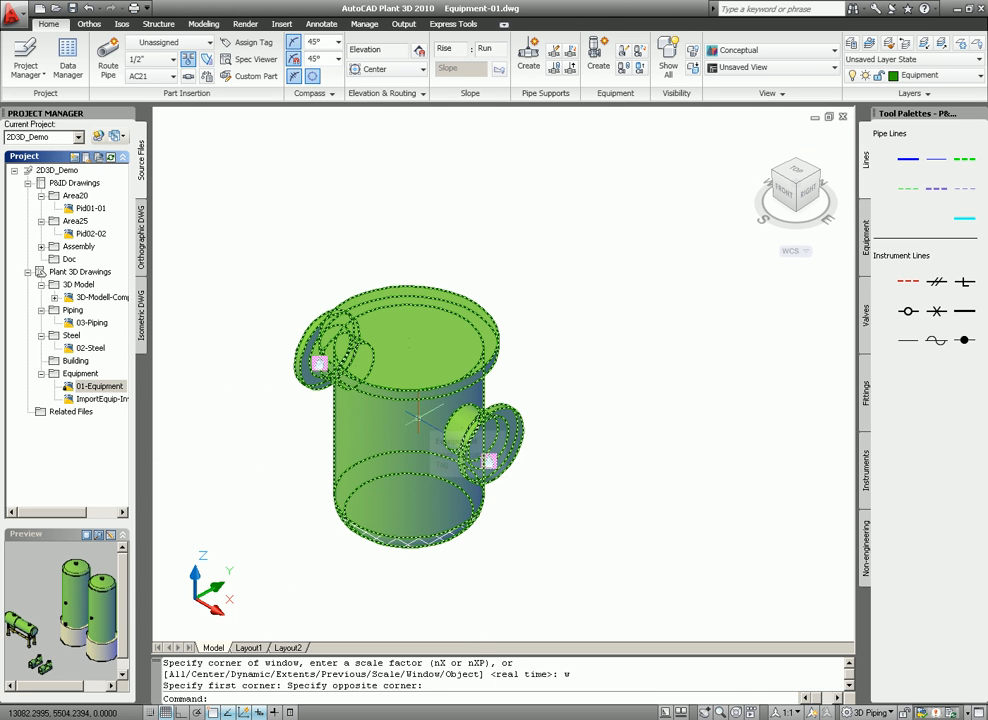
{"action": "key", "text": "Escape"}
{"action": "left_click", "coordinate": [413, 474]}
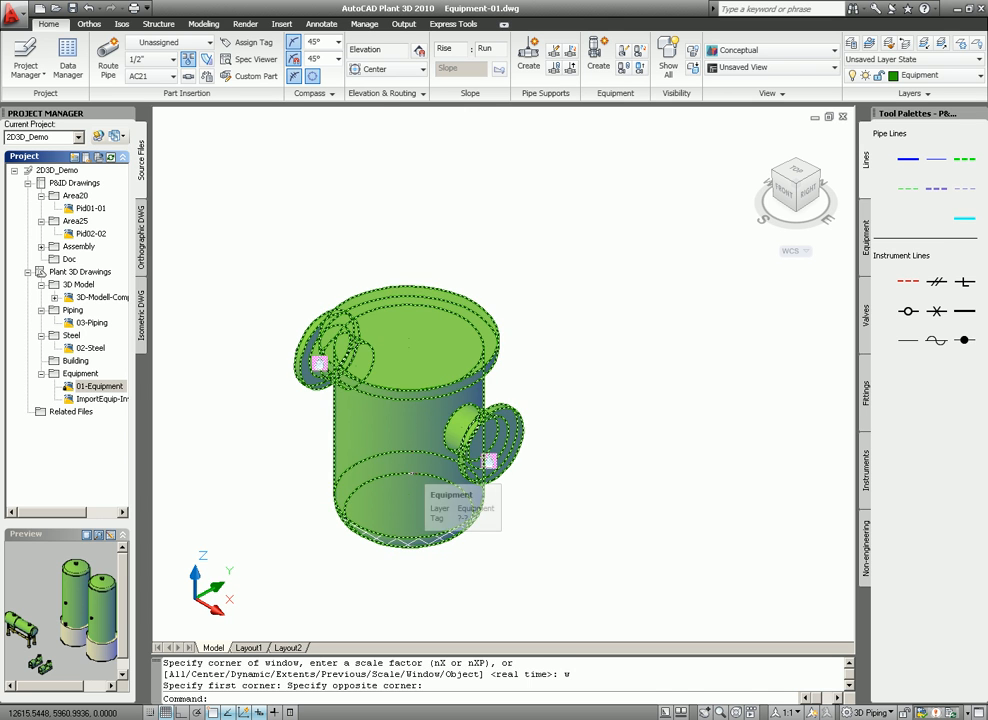
{"action": "right_click", "coordinate": [415, 471]}
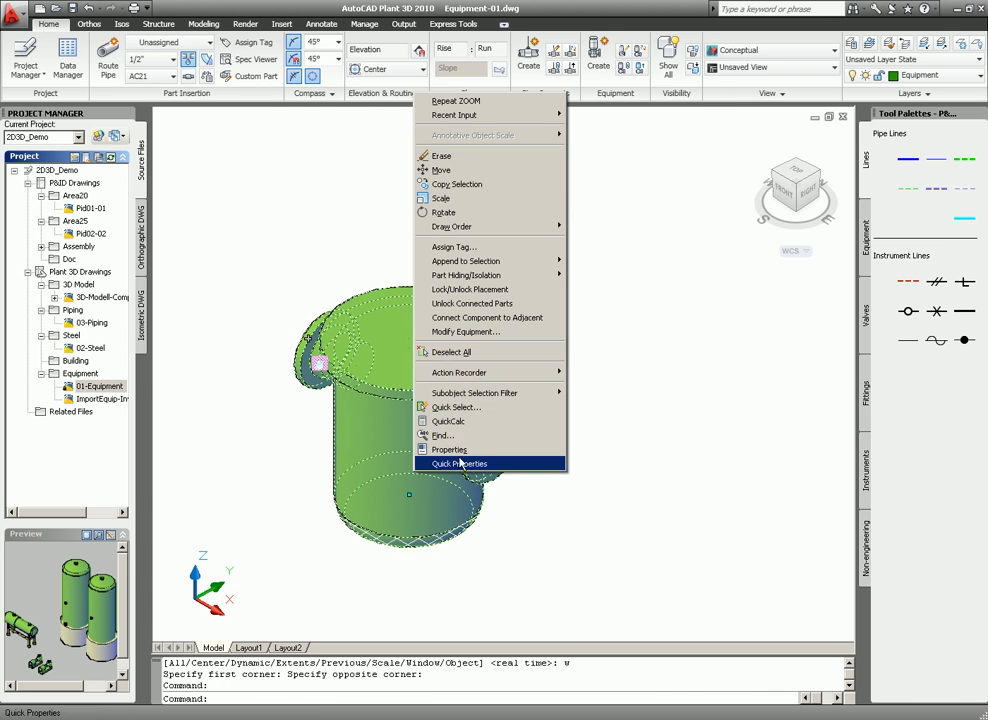
{"action": "left_click", "coordinate": [496, 332]}
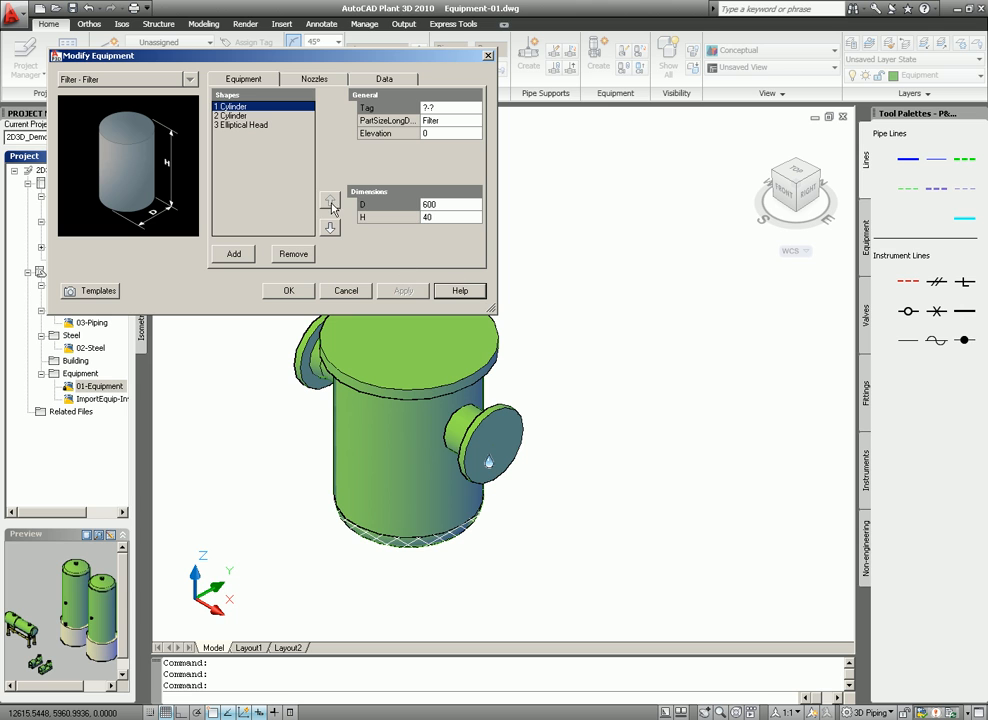
{"action": "double_click", "coordinate": [438, 218]}
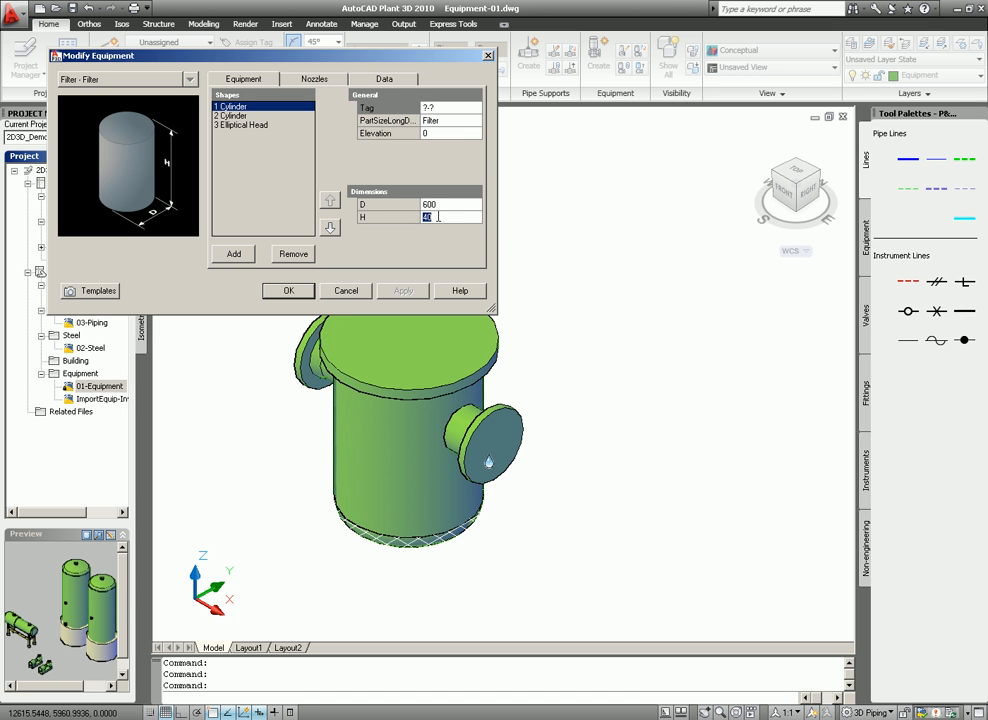
{"action": "left_click", "coordinate": [289, 290]}
Zoom to the extents of the whole plant model
{"action": "type", "text": "z"}
{"action": "key", "text": "Return"}
{"action": "type", "text": "e"}
{"action": "key", "text": "Return"}
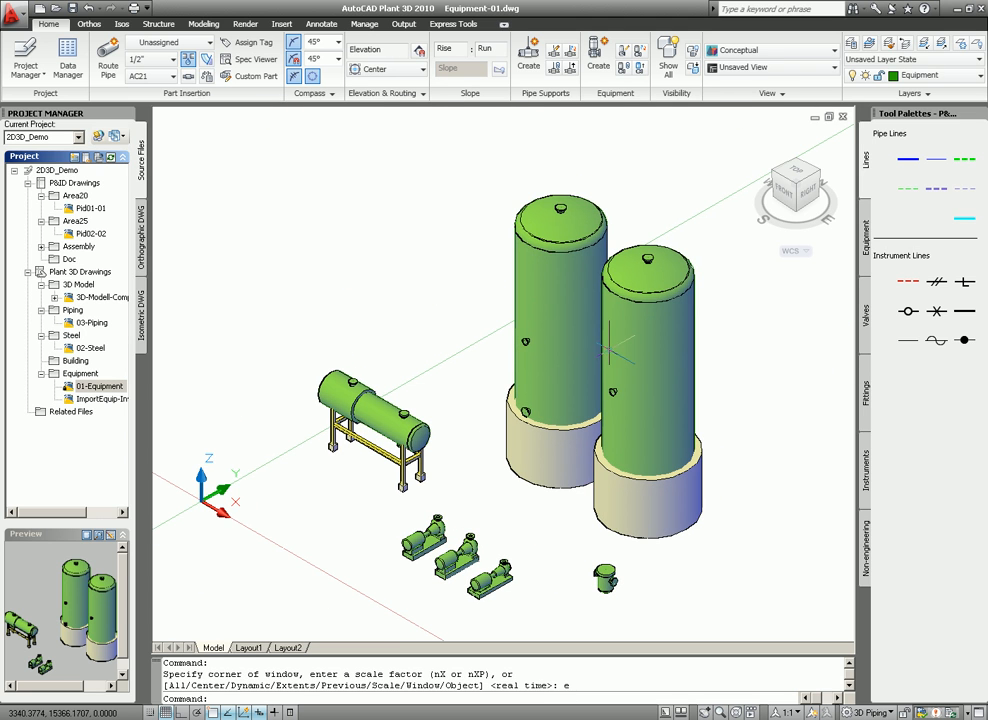